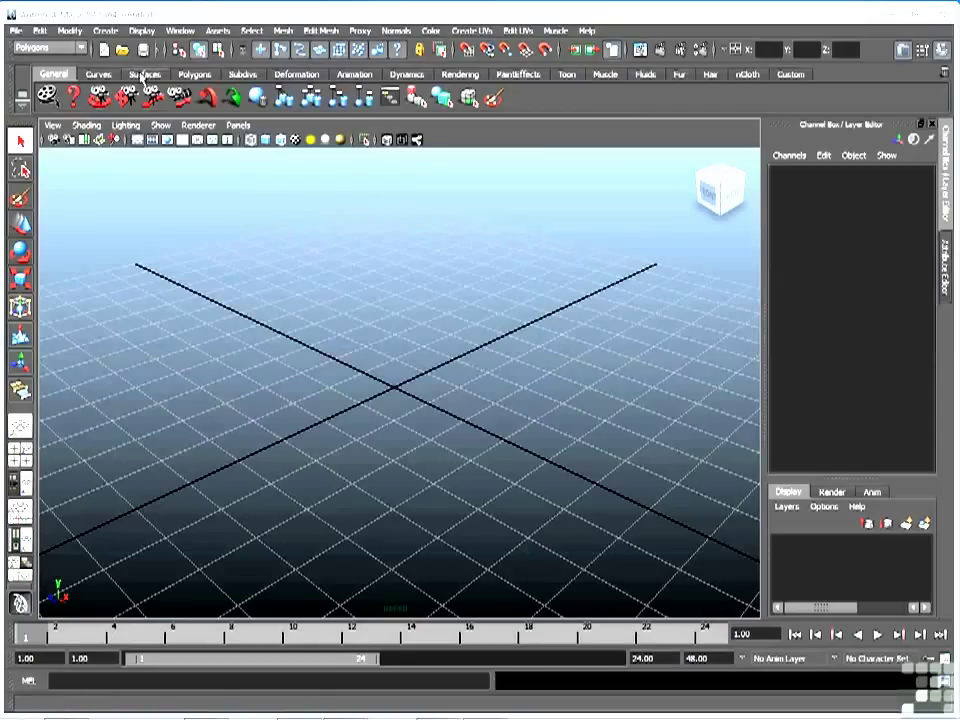
Step: Create a polygon cylinder, pCylinder1, at the grid origin from Create > Polygon Primitives
left_click(113, 33)
mouse_move(148, 68)
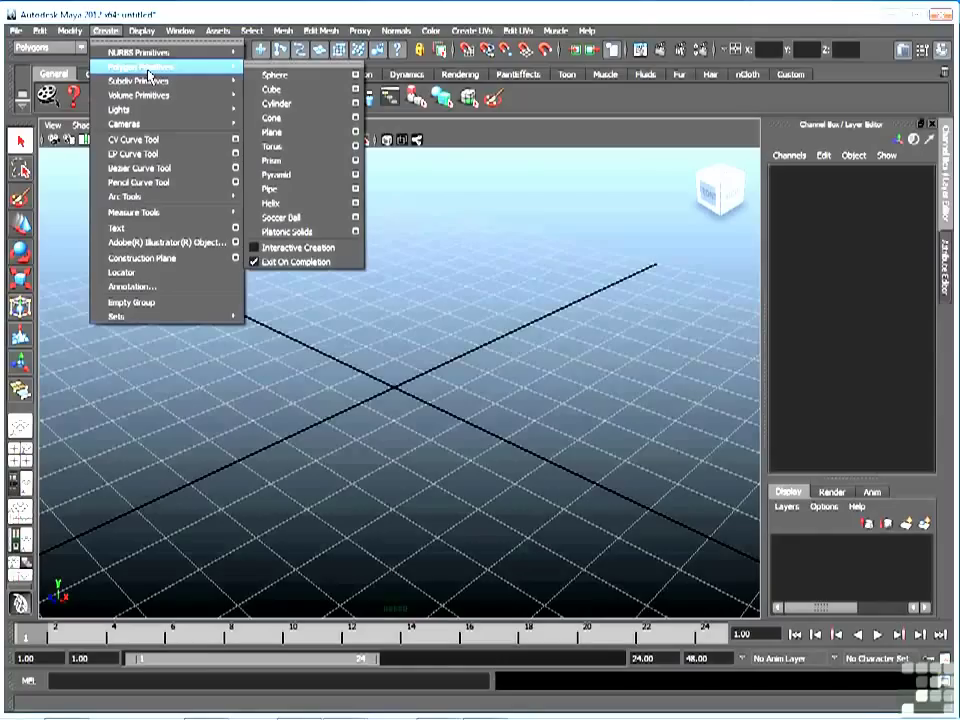
left_click(308, 104)
right_click_drag(343, 328, 610, 273, "alt")
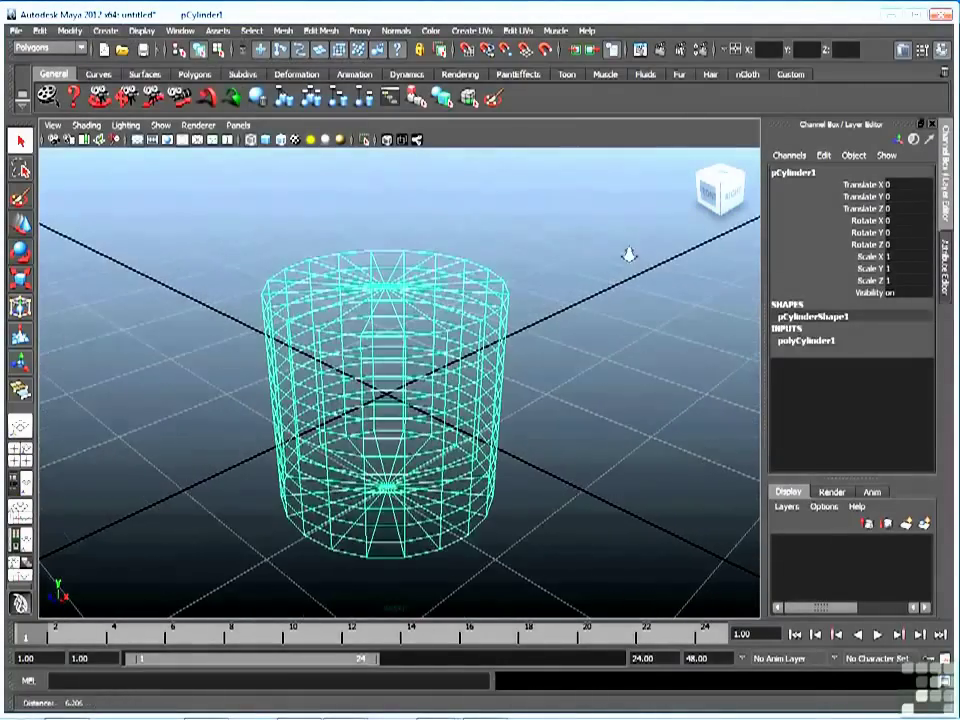
Step: Apply Smooth Shade All in the viewport and zoom in on the cylinder
left_click(86, 125)
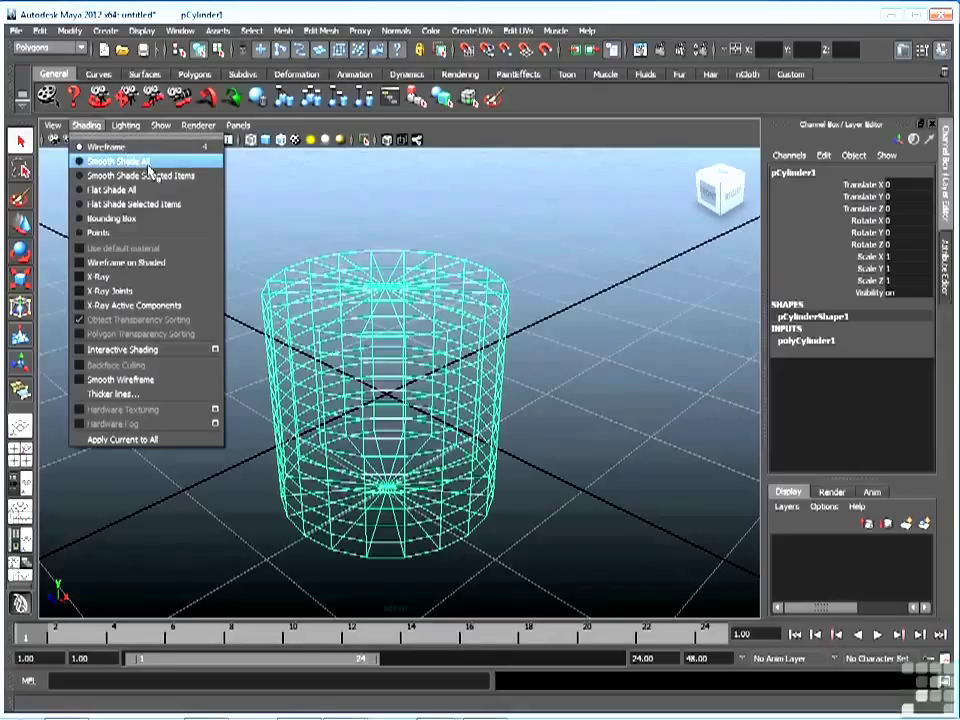
left_click(168, 166)
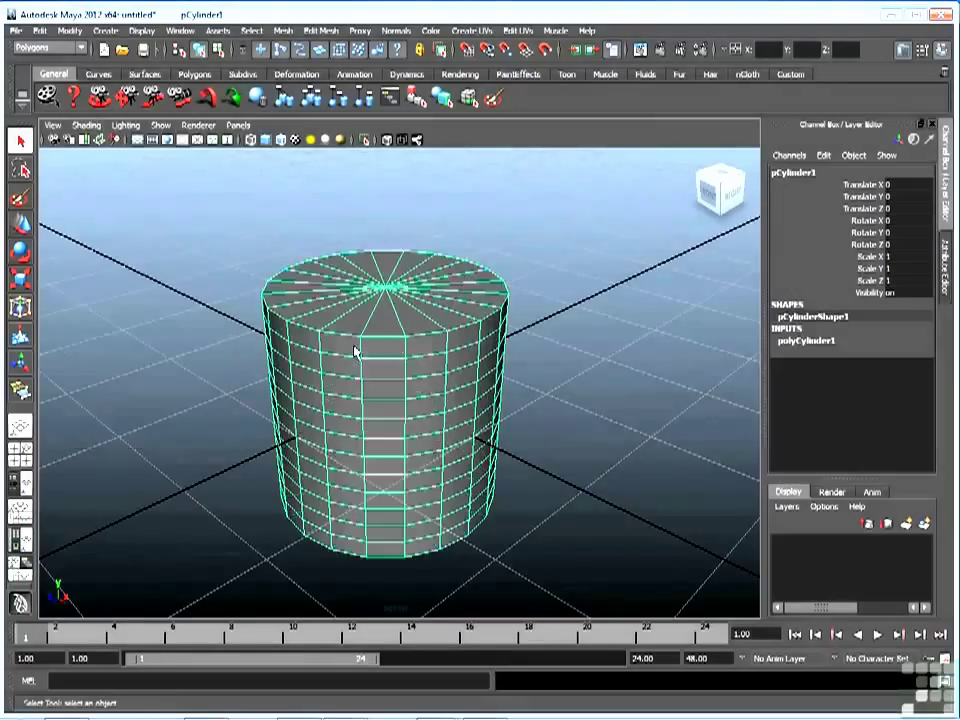
right_click_drag(399, 343, 500, 310, "alt")
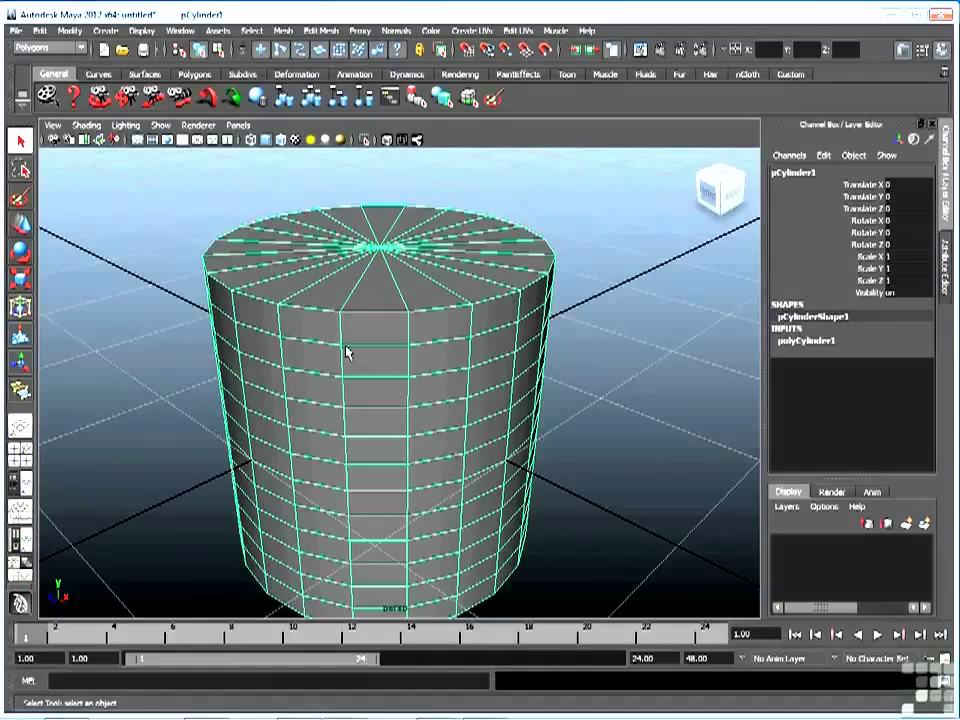
right_click_drag(386, 328, 549, 354, "alt")
left_click_drag(549, 354, 521, 364, "alt")
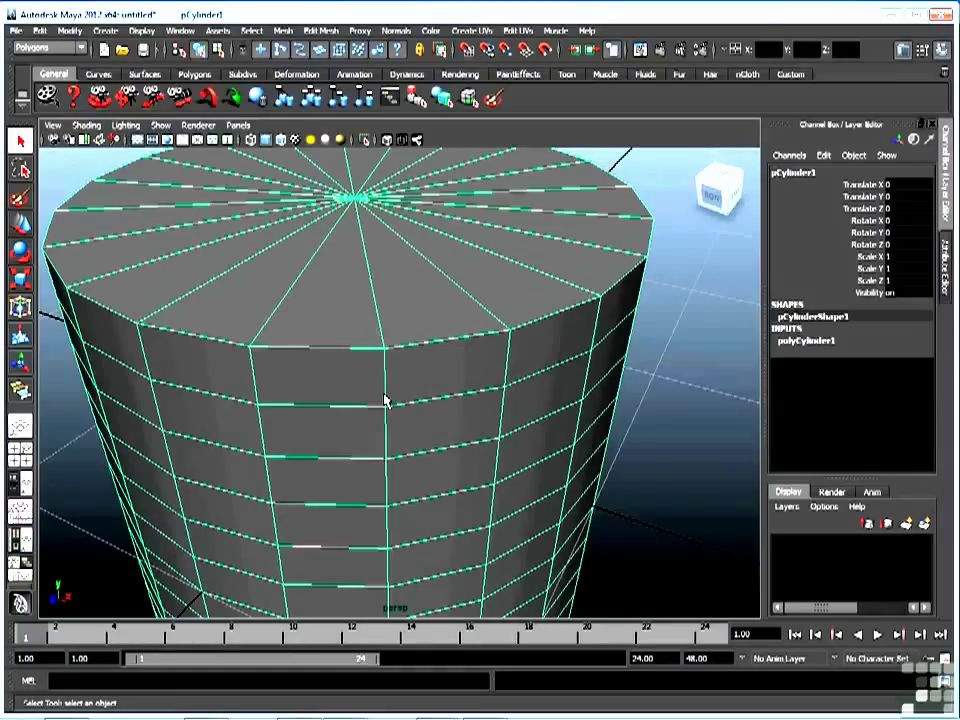
left_click_drag(377, 407, 473, 401, "alt")
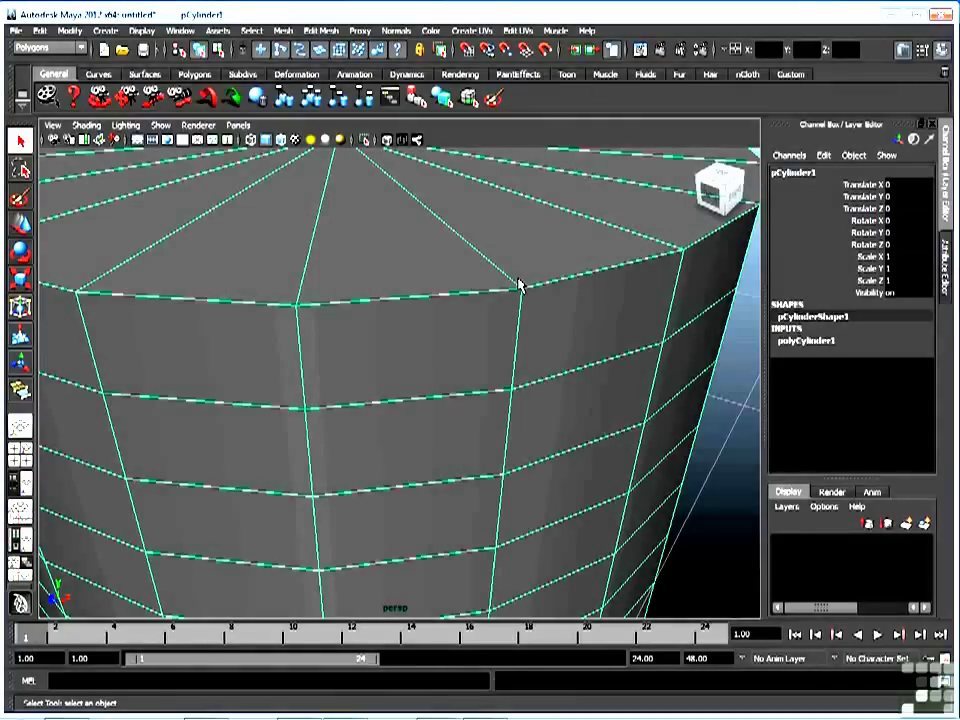
scroll(519, 286, "down", 6)
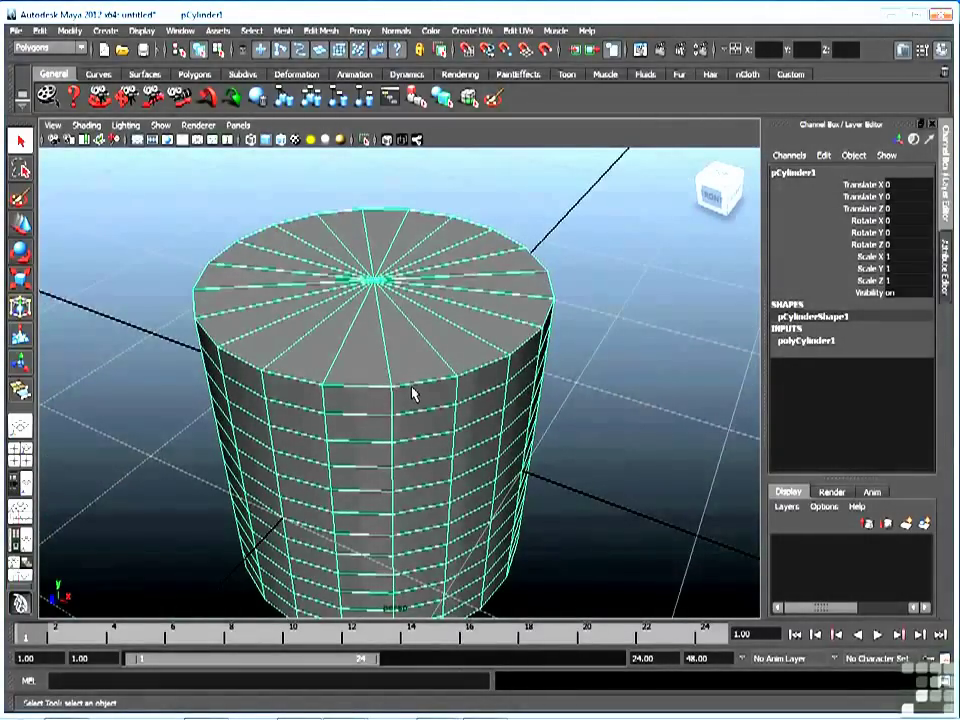
scroll(409, 392, "up", 5)
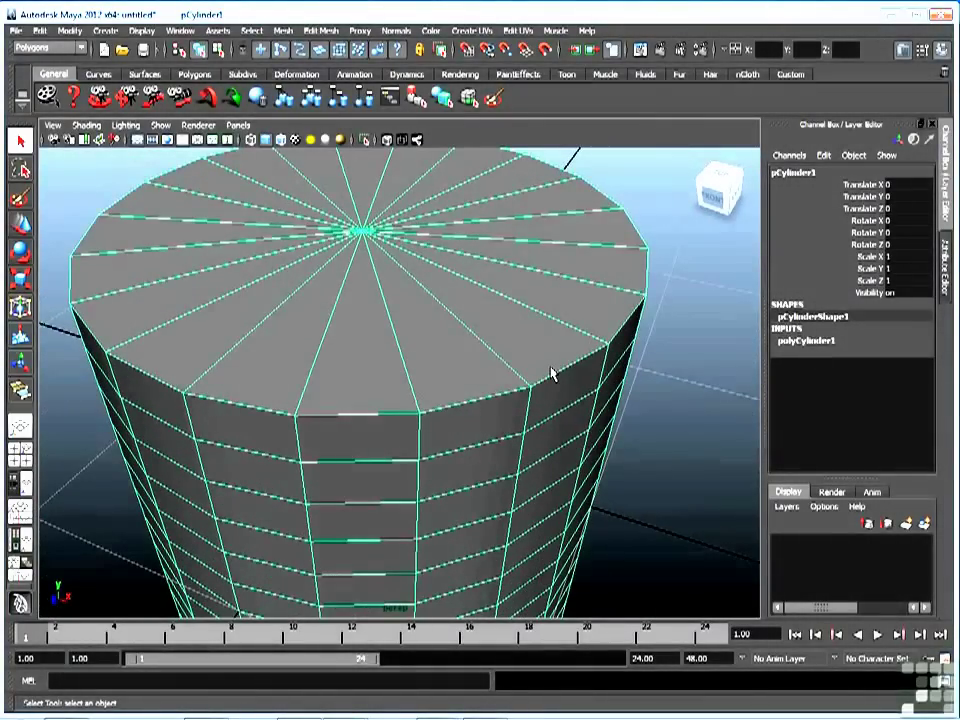
left_click_drag(519, 371, 521, 373, "alt")
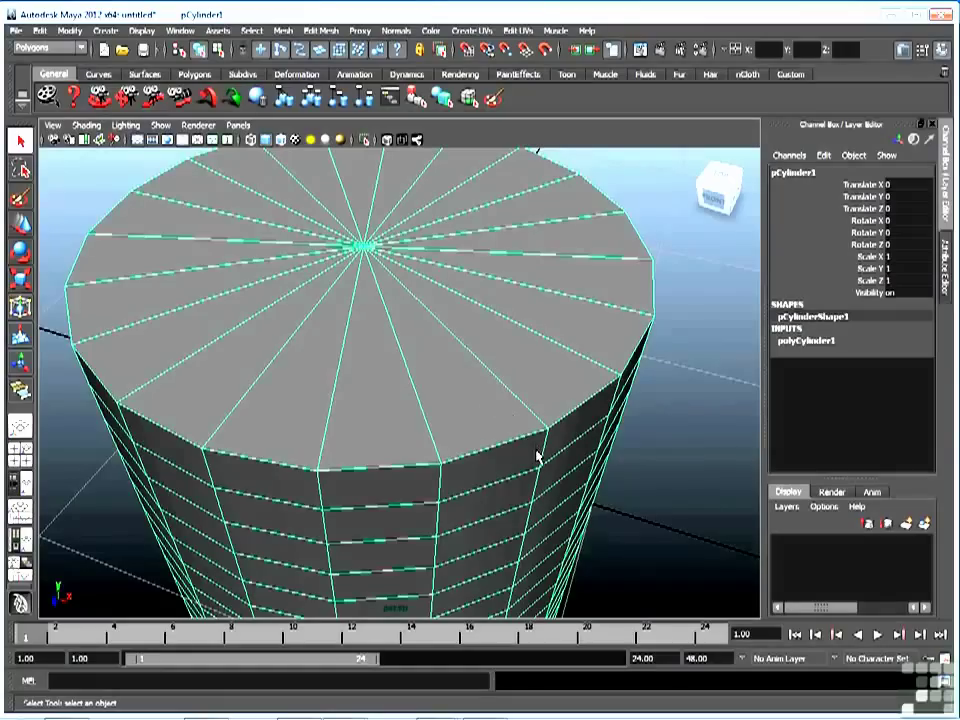
left_click_drag(525, 450, 520, 445, "alt")
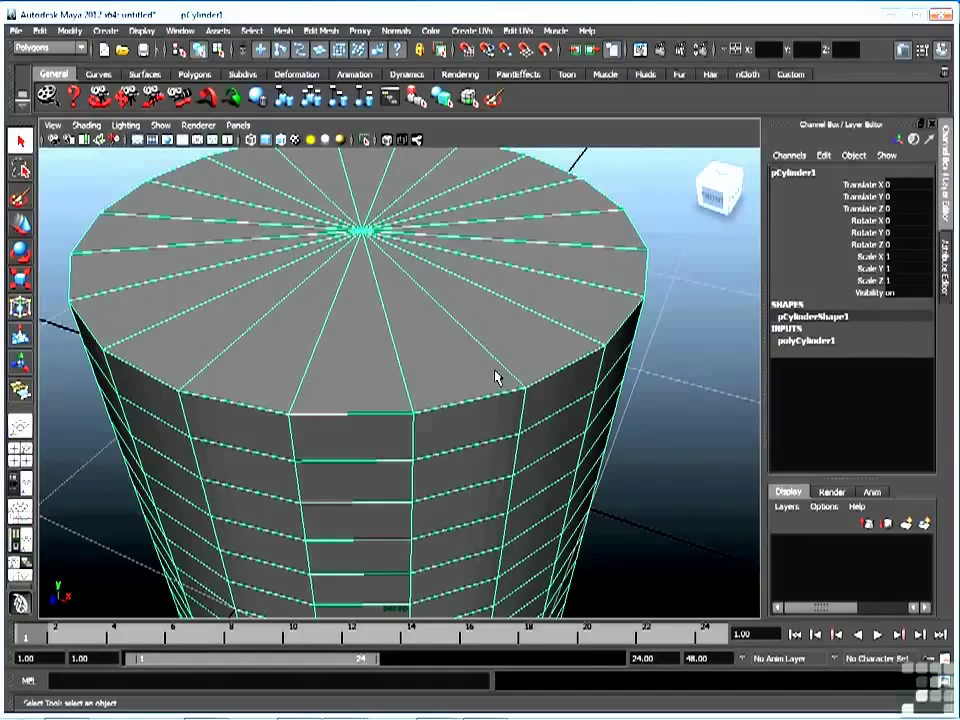
mouse_move(499, 368)
left_mouse_down("alt")
mouse_move(452, 403)
mouse_move(505, 385)
left_mouse_up("alt")
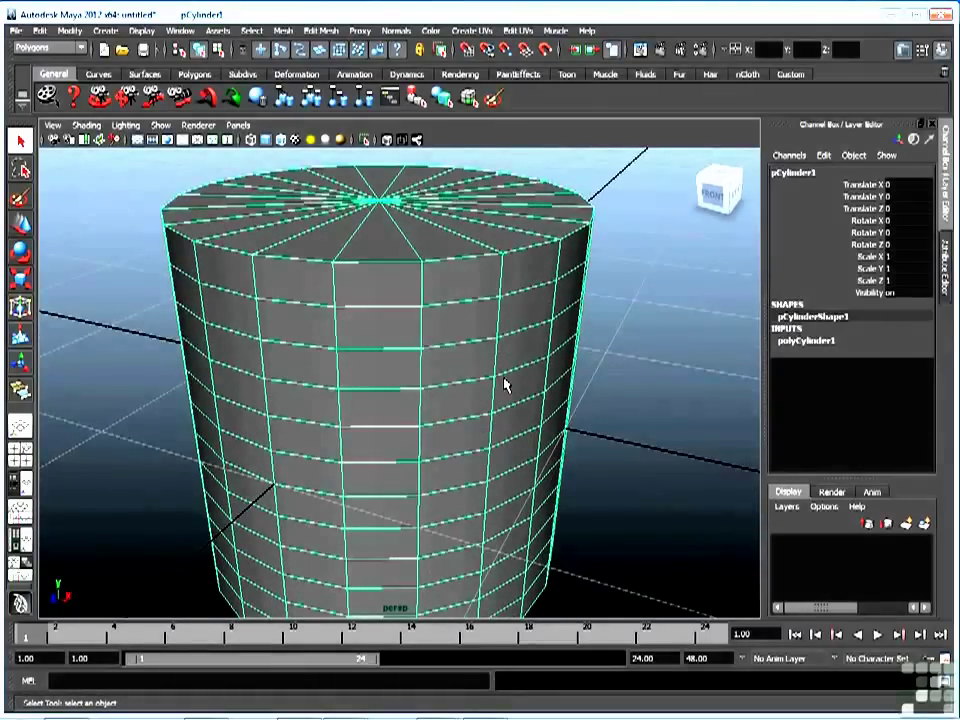
right_click_drag(480, 405, 388, 403, "alt")
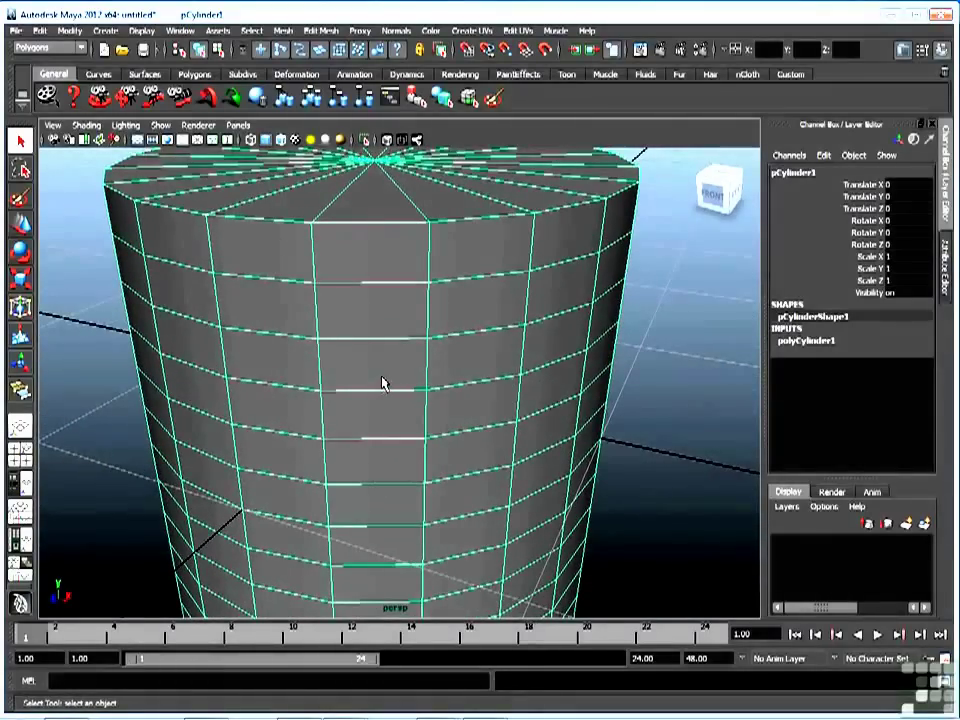
Step: In face mode, select a 2×2 block of side faces and delete them
right_click(383, 393)
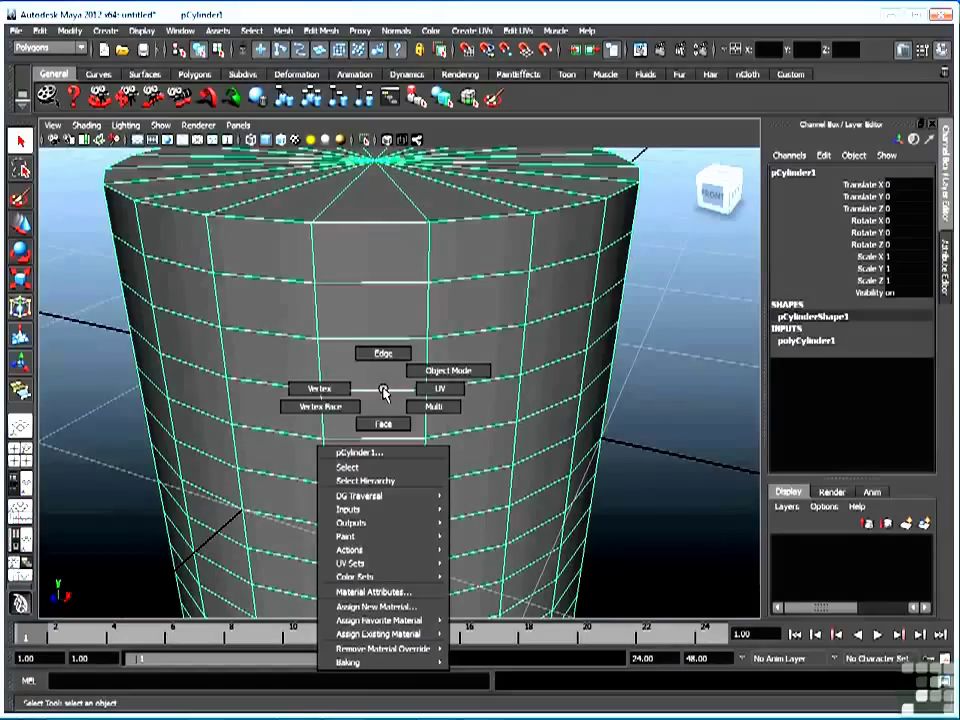
right_click_drag(383, 393, 383, 420)
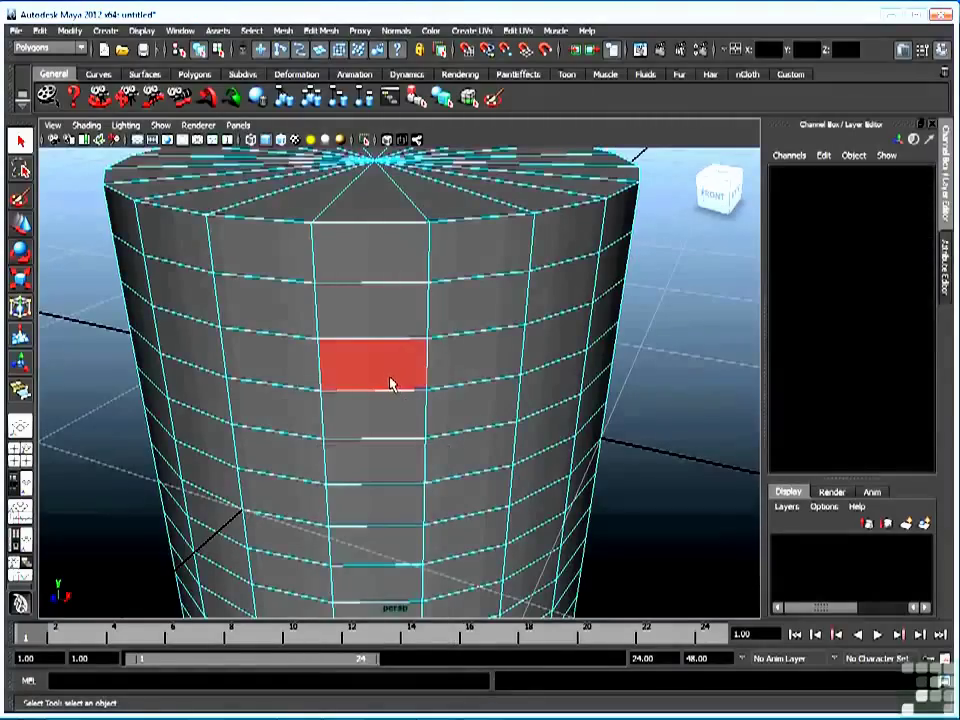
left_click(383, 376)
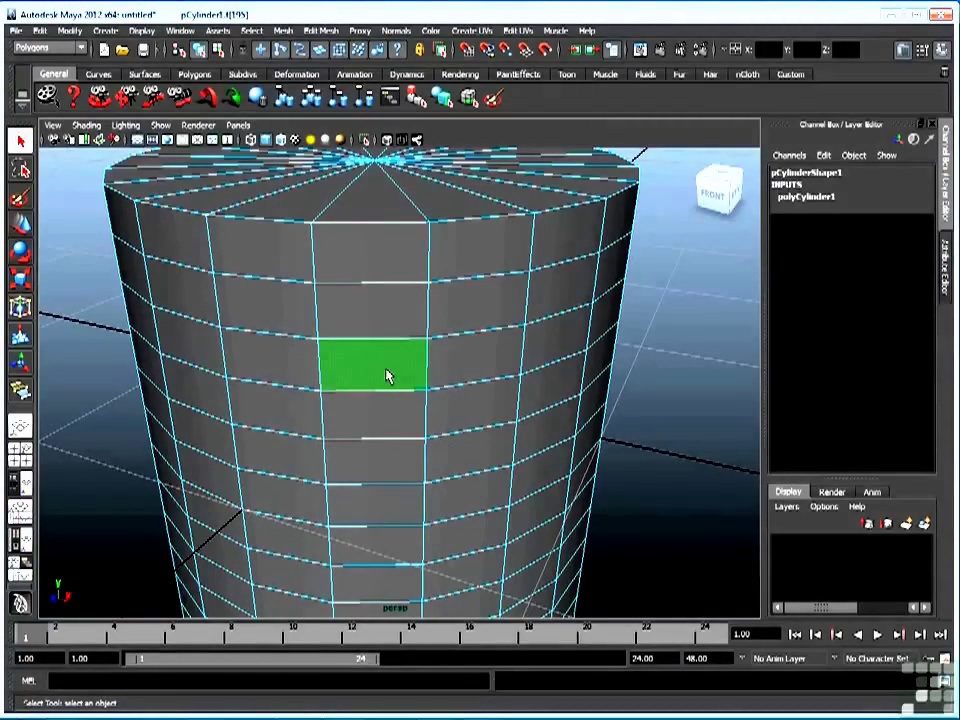
left_click(460, 360, "shift")
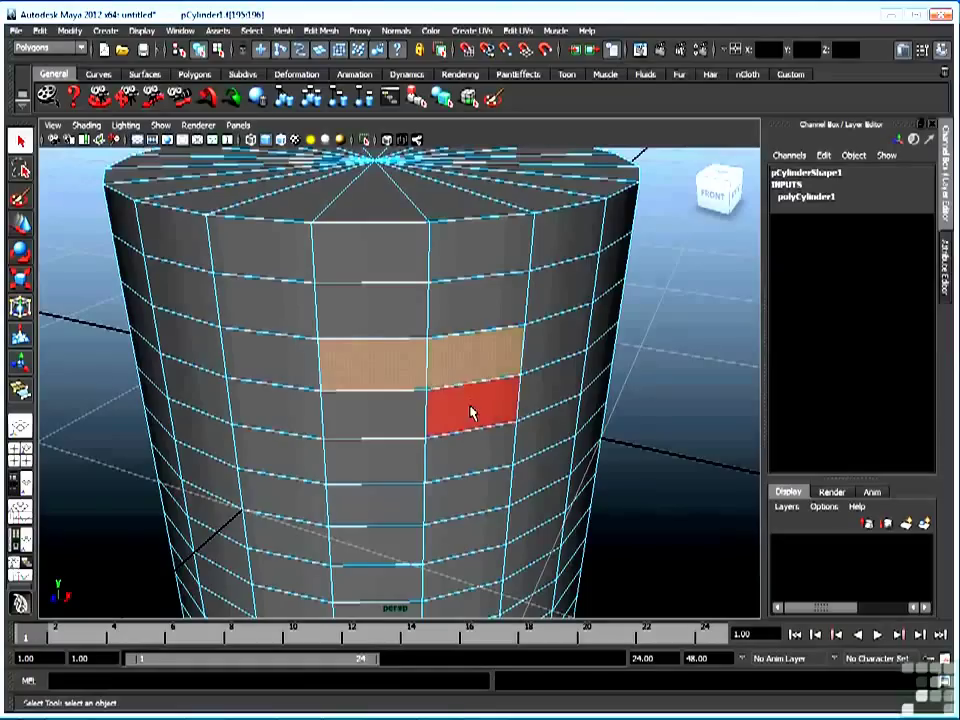
left_click(472, 413, "shift")
left_click(386, 418, "shift")
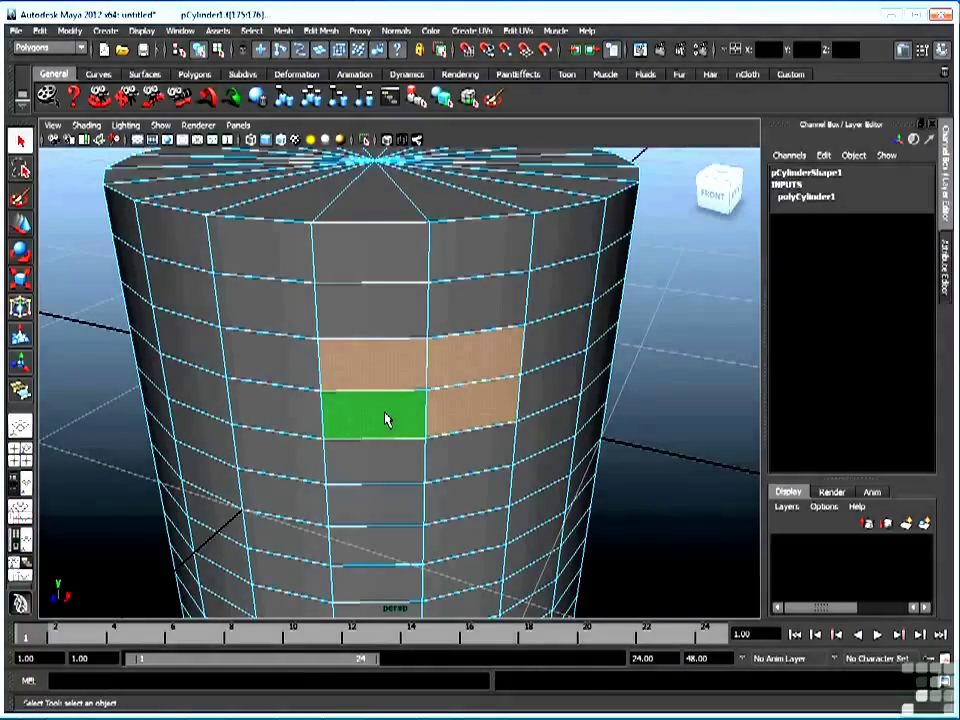
key("Delete")
scroll(388, 418, "up", 5)
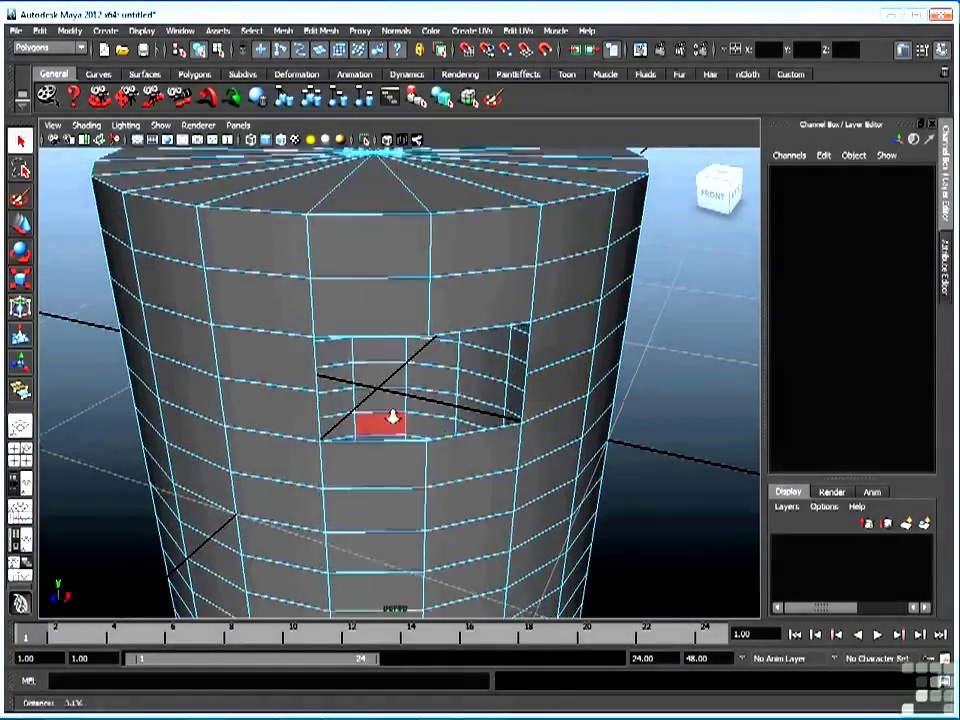
left_click_drag(505, 390, 510, 430, "alt")
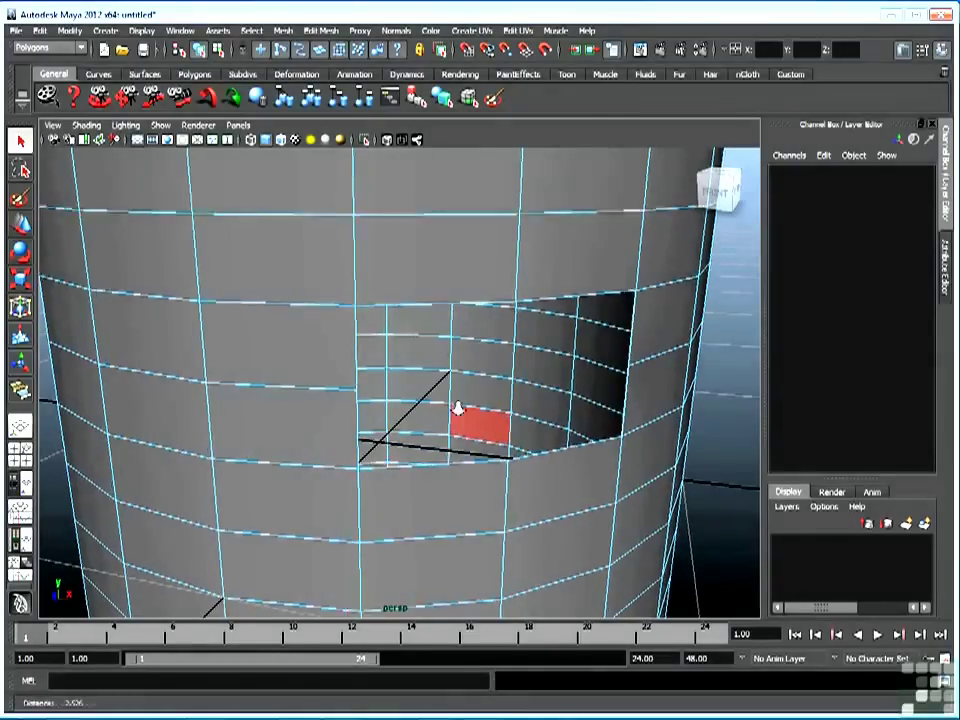
Step: Orbit to another side of the cylinder and delete one single side face
right_click_drag(456, 403, 225, 461, "alt")
left_click_drag(225, 461, 389, 474, "alt")
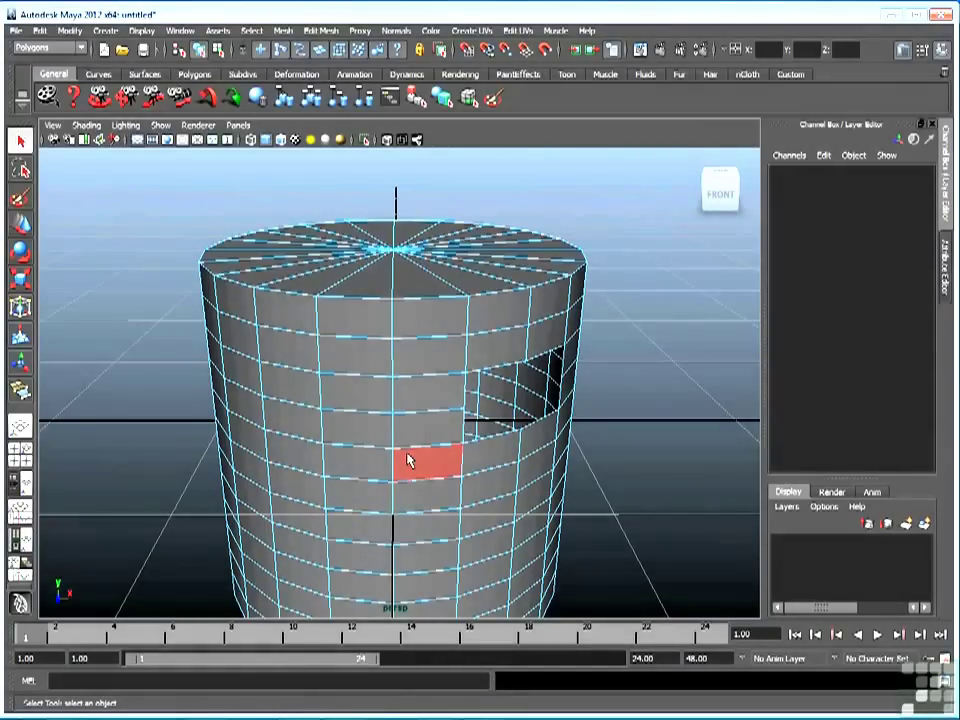
right_click_drag(375, 471, 503, 420, "alt")
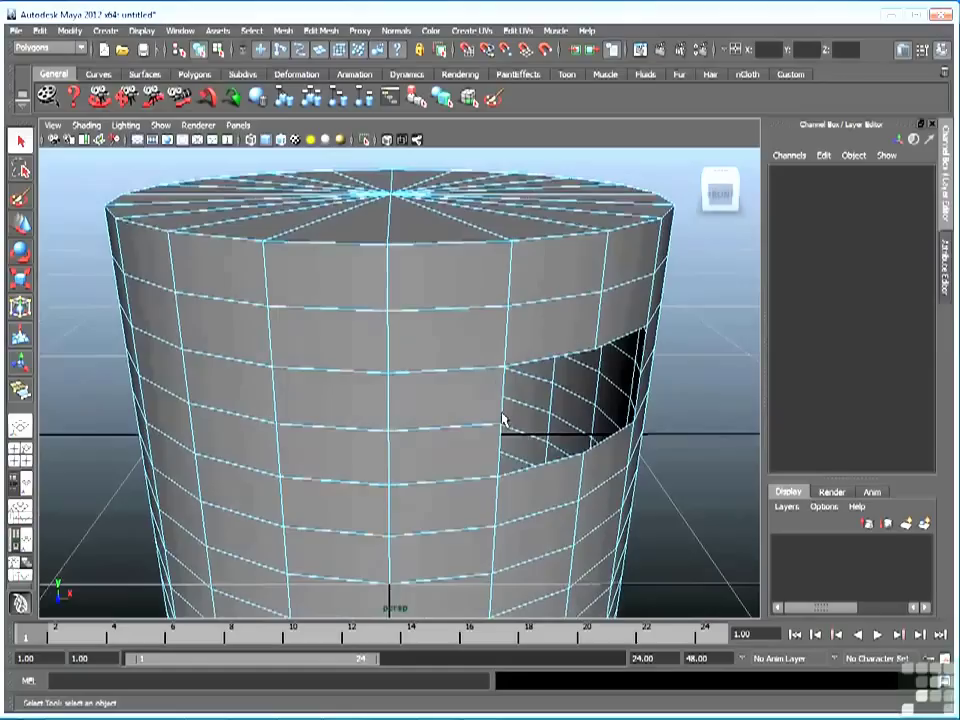
scroll(491, 437, "up", 4)
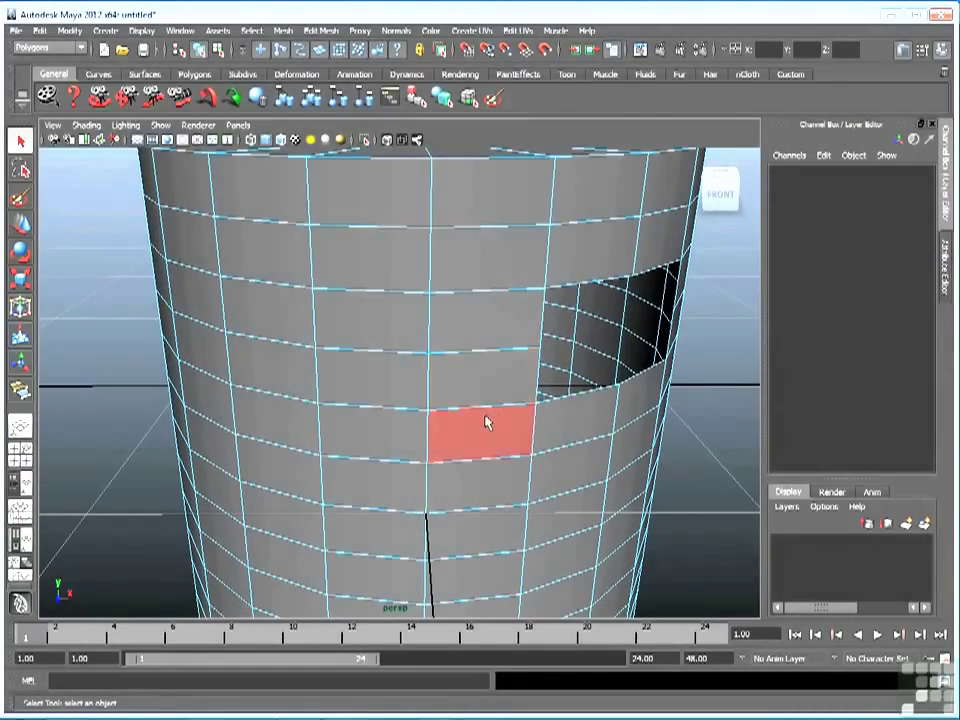
mouse_move(489, 422)
left_mouse_down("alt")
mouse_move(450, 431)
mouse_move(499, 420)
left_mouse_up("alt")
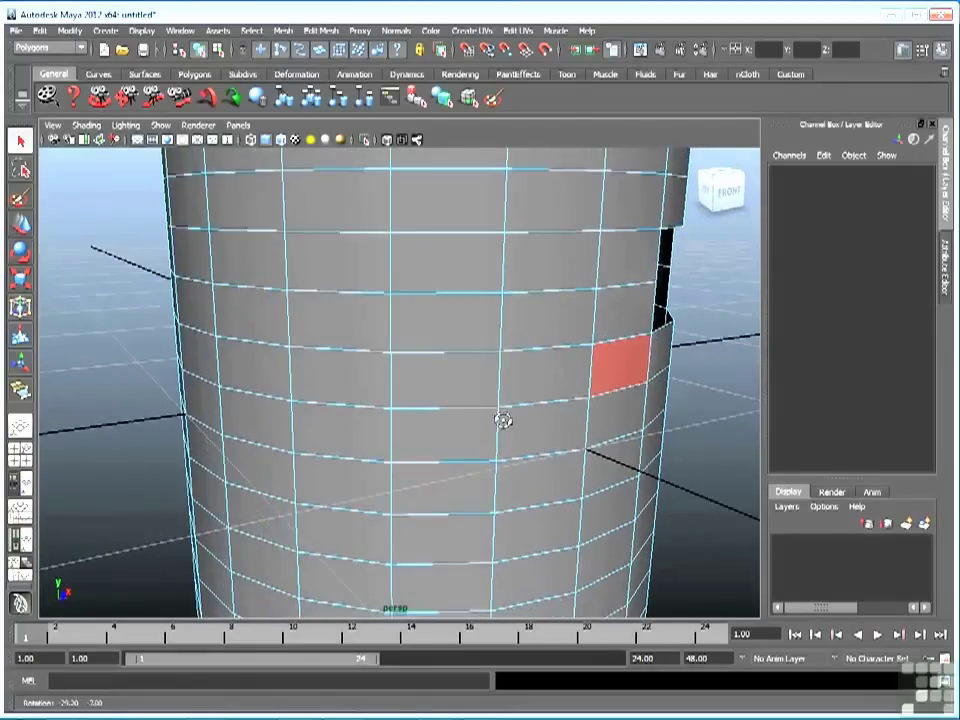
left_click(453, 437)
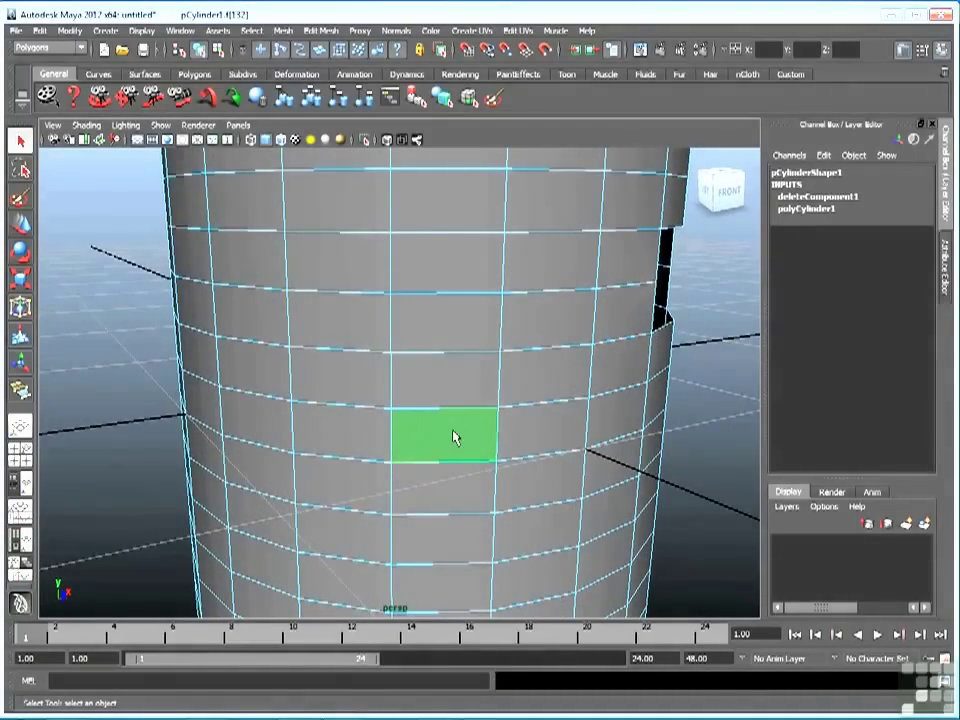
key("Delete")
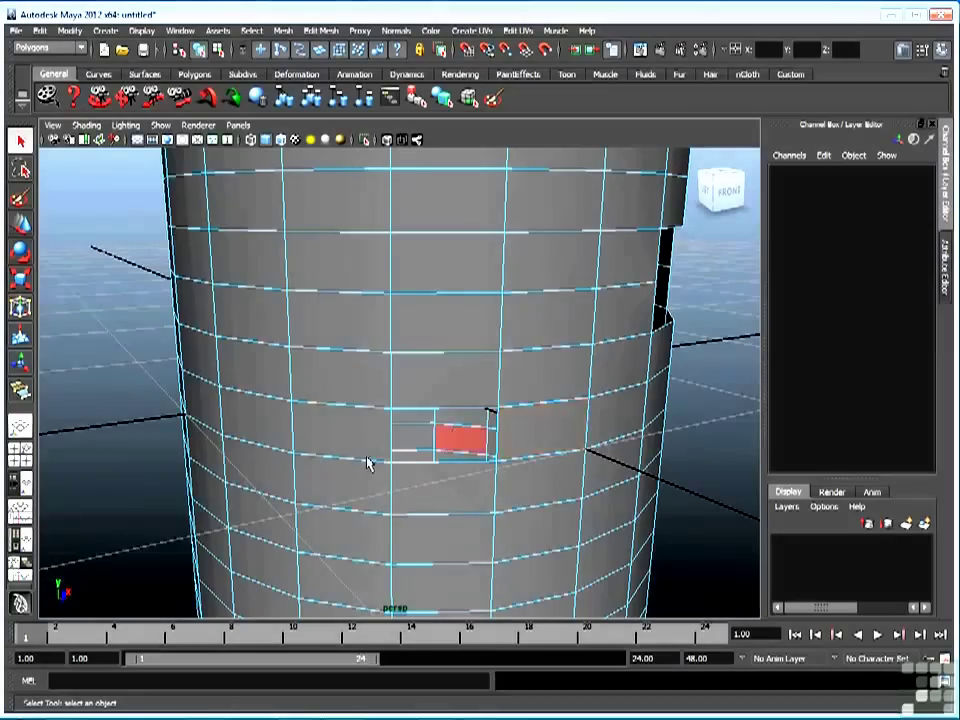
Step: Bring the new single-face hole to face the camera and open the Edit Mesh menu
right_click_drag(369, 461, 563, 412, "alt")
left_click_drag(563, 412, 461, 390, "alt")
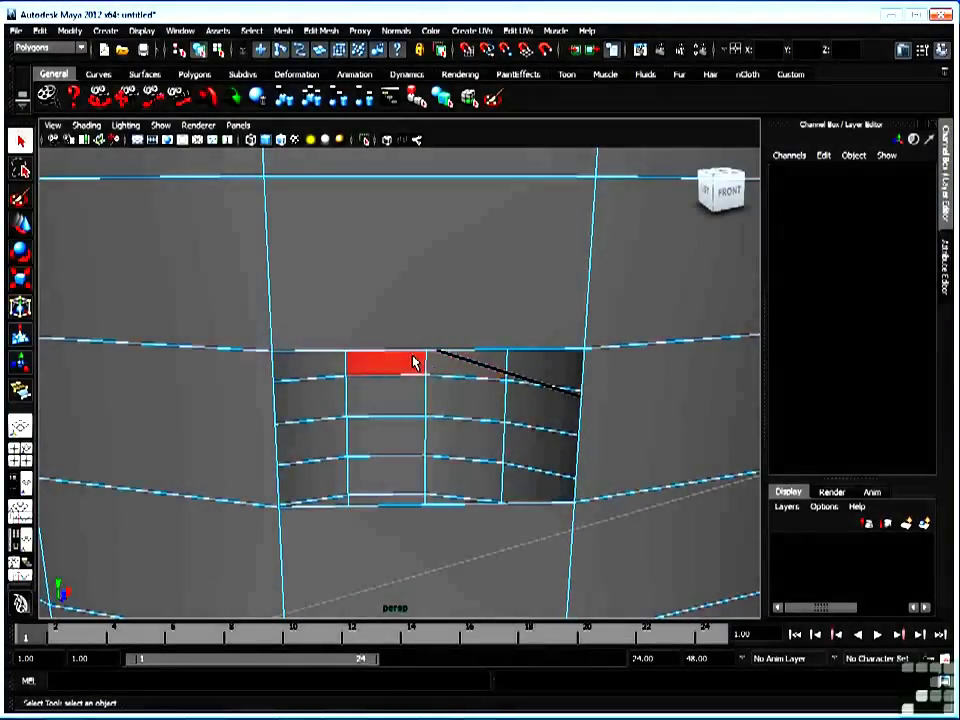
left_click(334, 32)
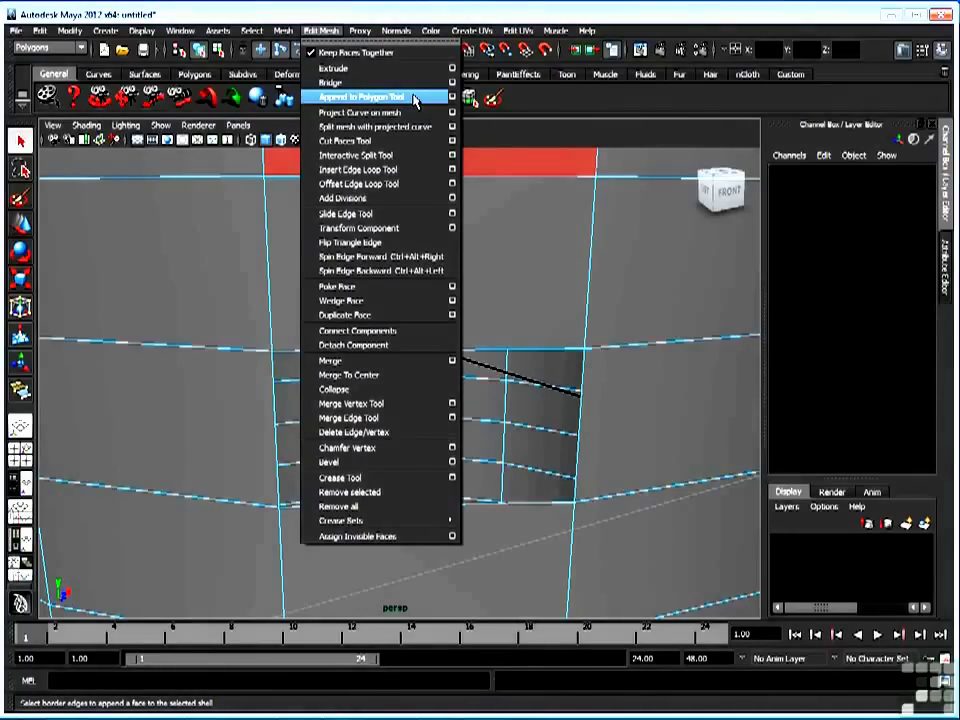
Step: Start Edit Mesh > Append to Polygon Tool and pick the single-face hole's first border edge
left_click(360, 97)
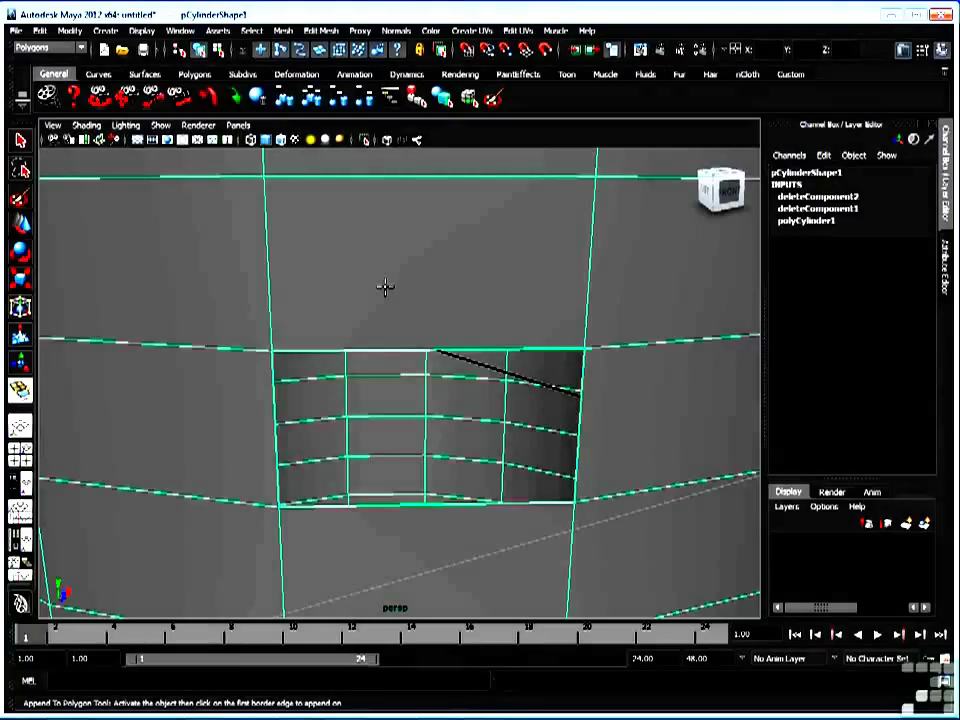
middle_click_drag(385, 288, 386, 287, "alt")
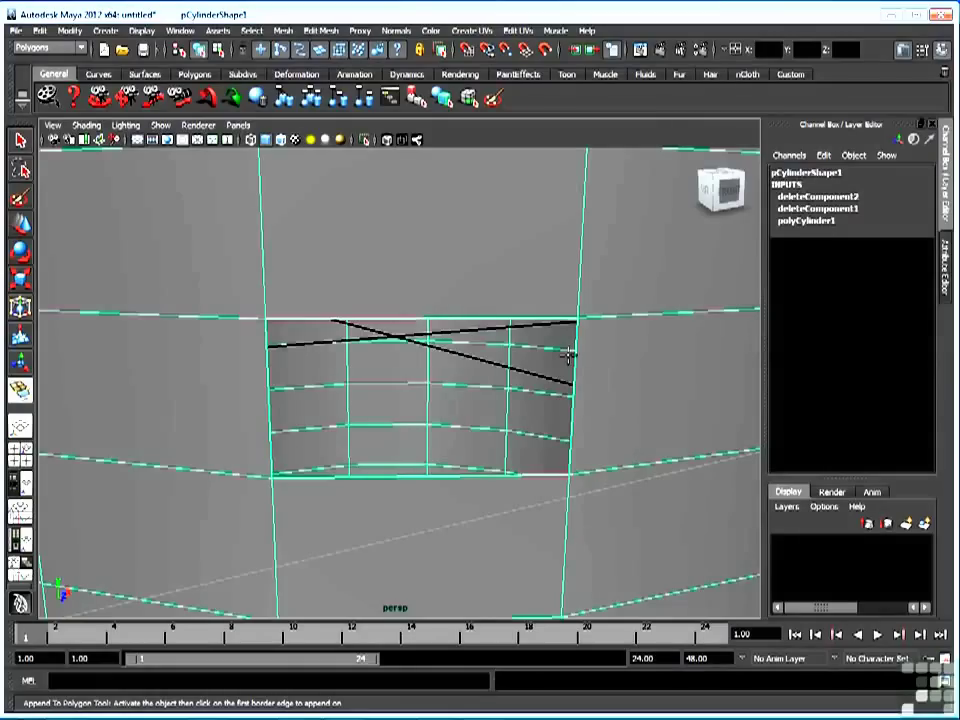
left_click_drag(546, 349, 454, 343, "alt")
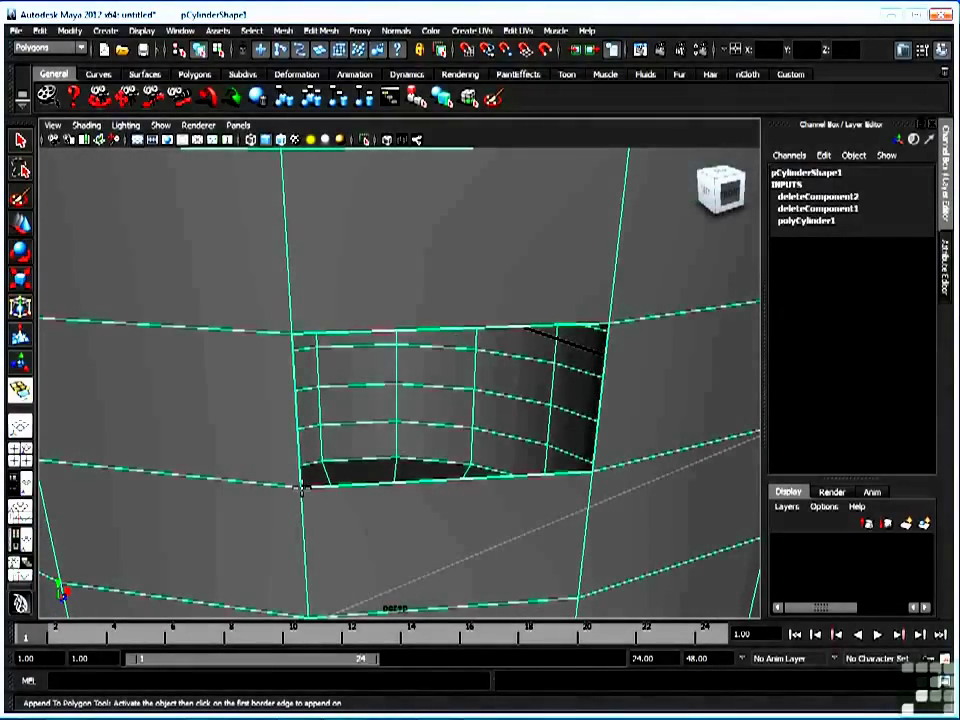
left_click(302, 487)
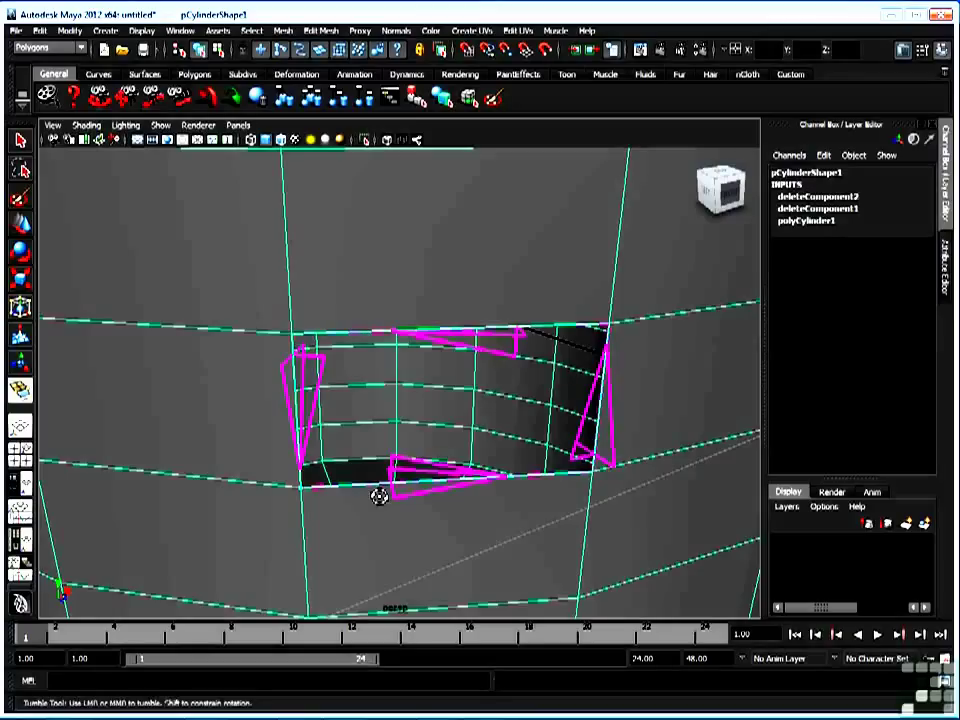
Step: Frame the hole and complete the appended polygon across it, creating polyAppend1
key("f")
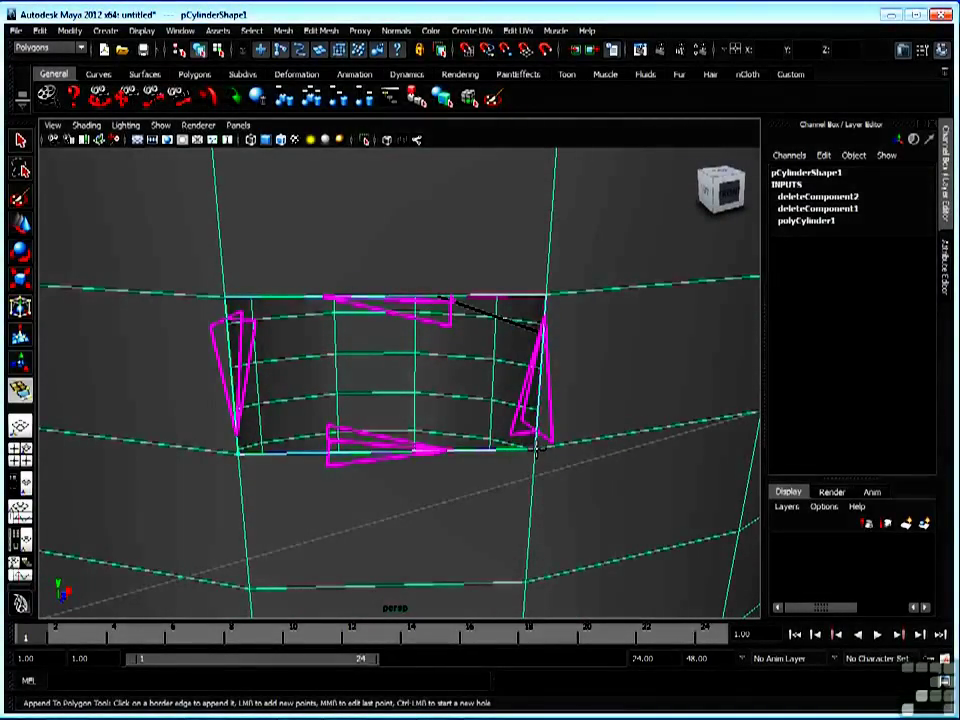
key("Return")
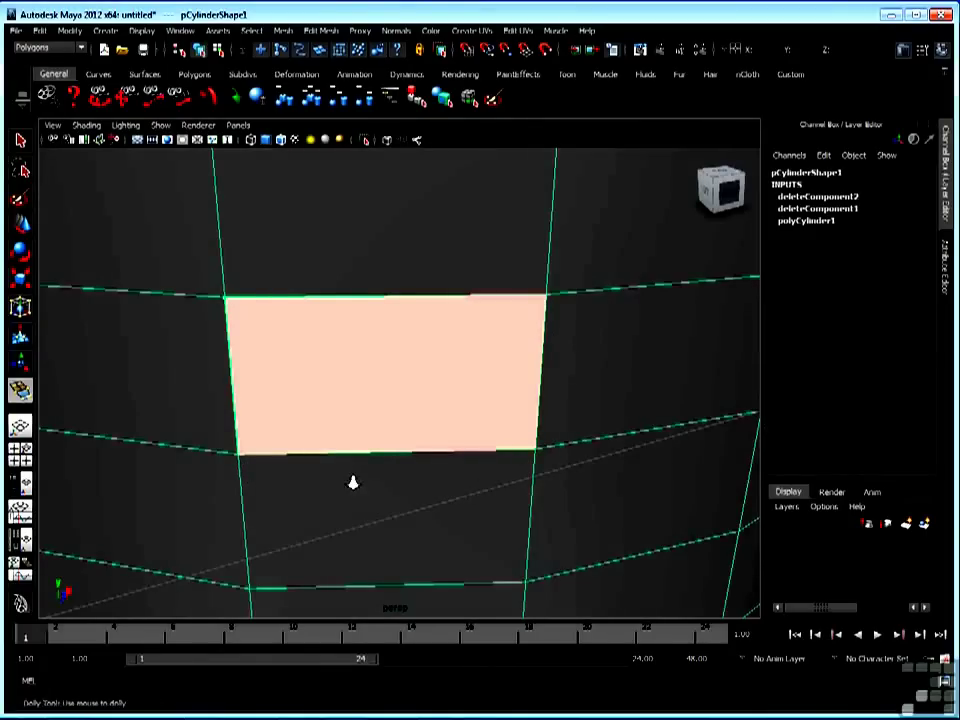
left_click_drag(340, 495, 313, 510, "alt")
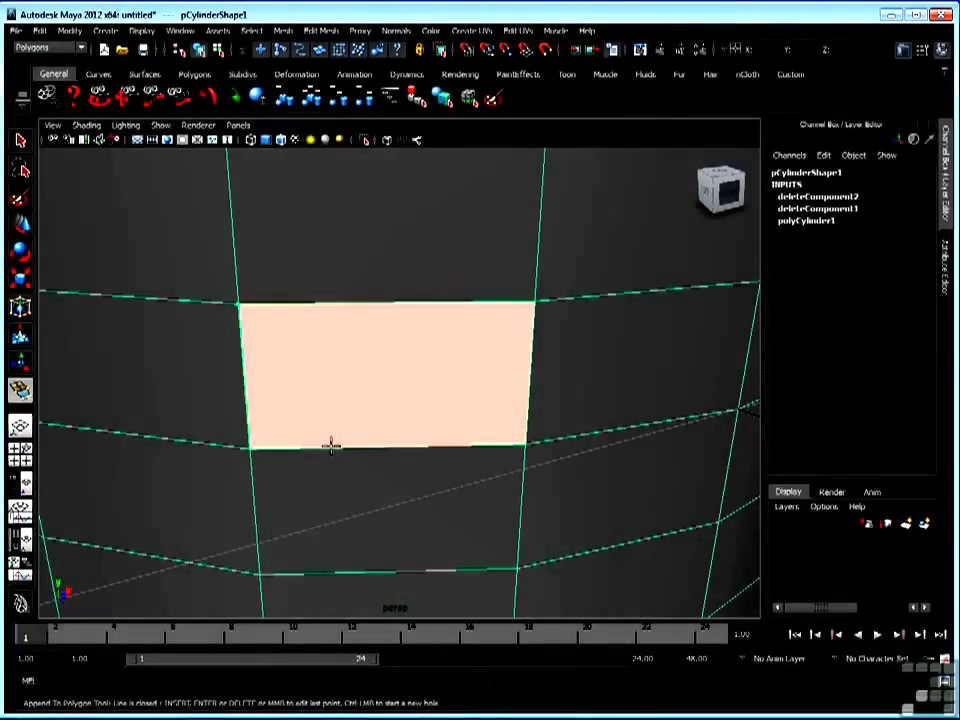
key("Return")
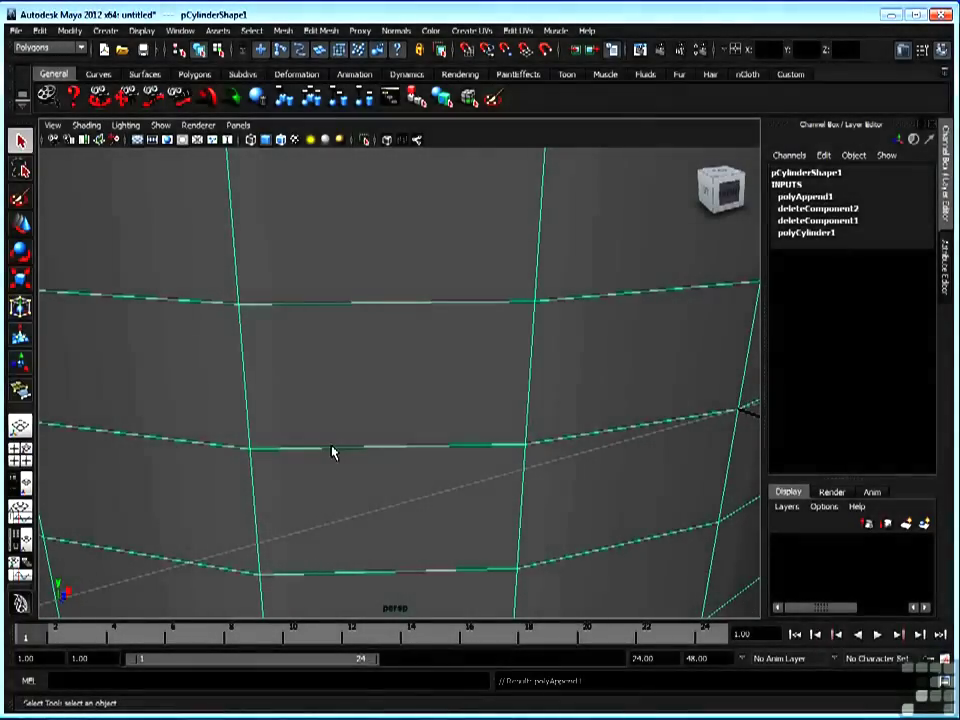
right_click_drag(446, 401, 335, 458, "alt")
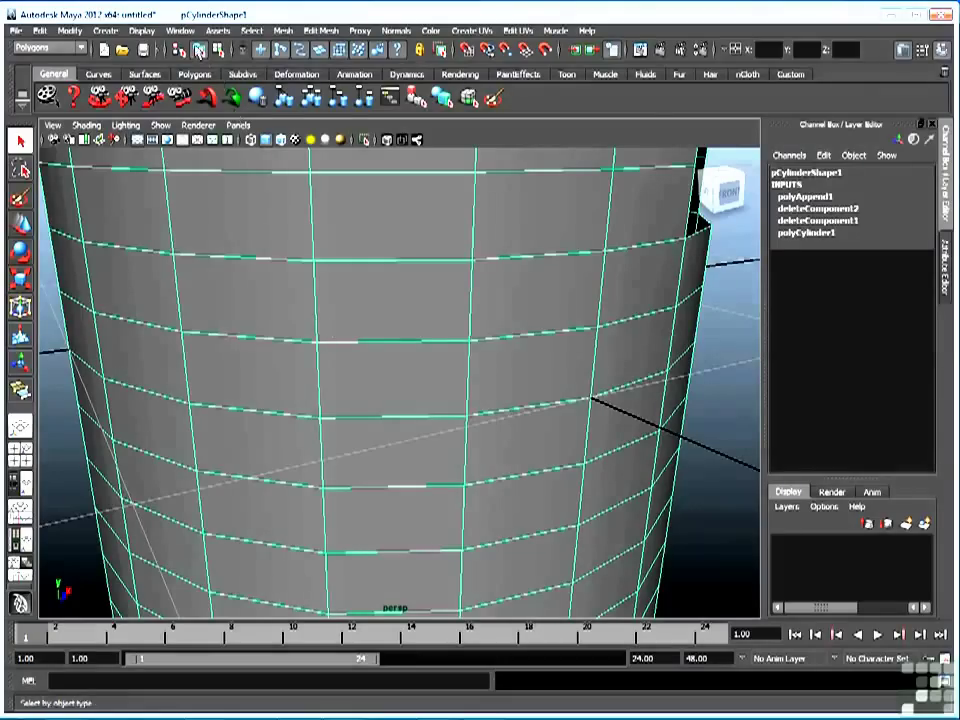
left_click(184, 31)
left_click(257, 141)
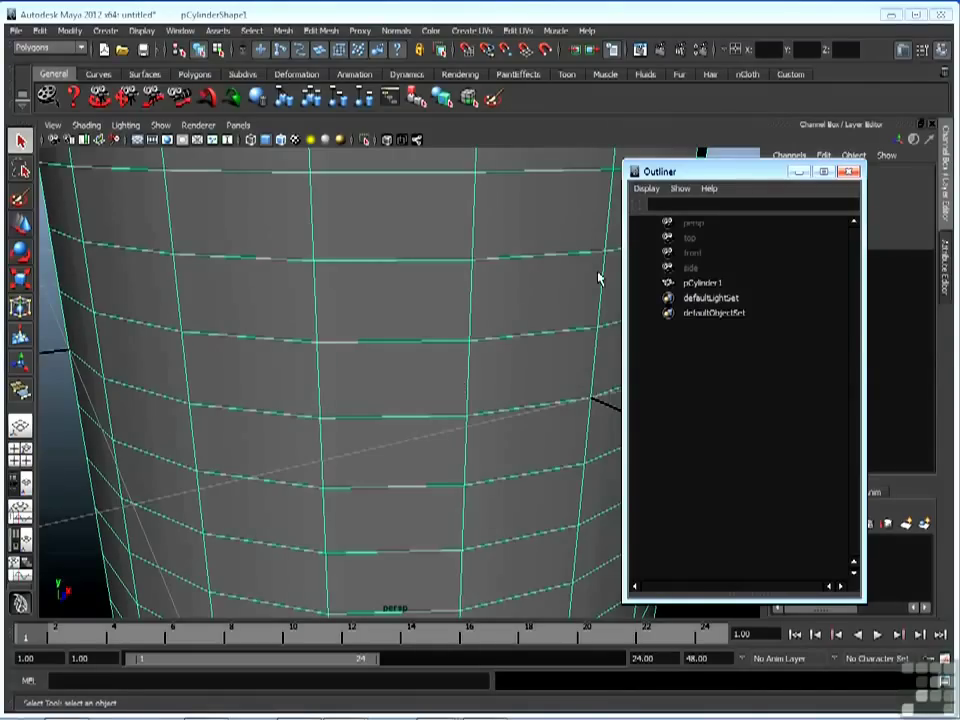
left_click(851, 175)
right_click_drag(620, 300, 392, 332, "alt")
left_click_drag(392, 332, 456, 302, "alt")
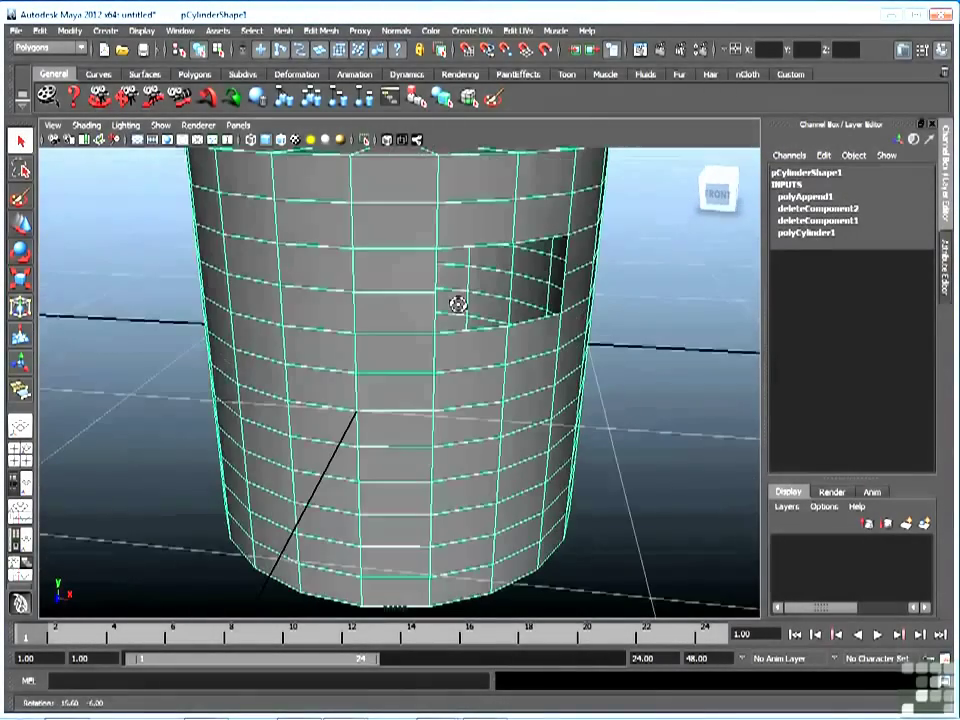
scroll(420, 328, "up", 5)
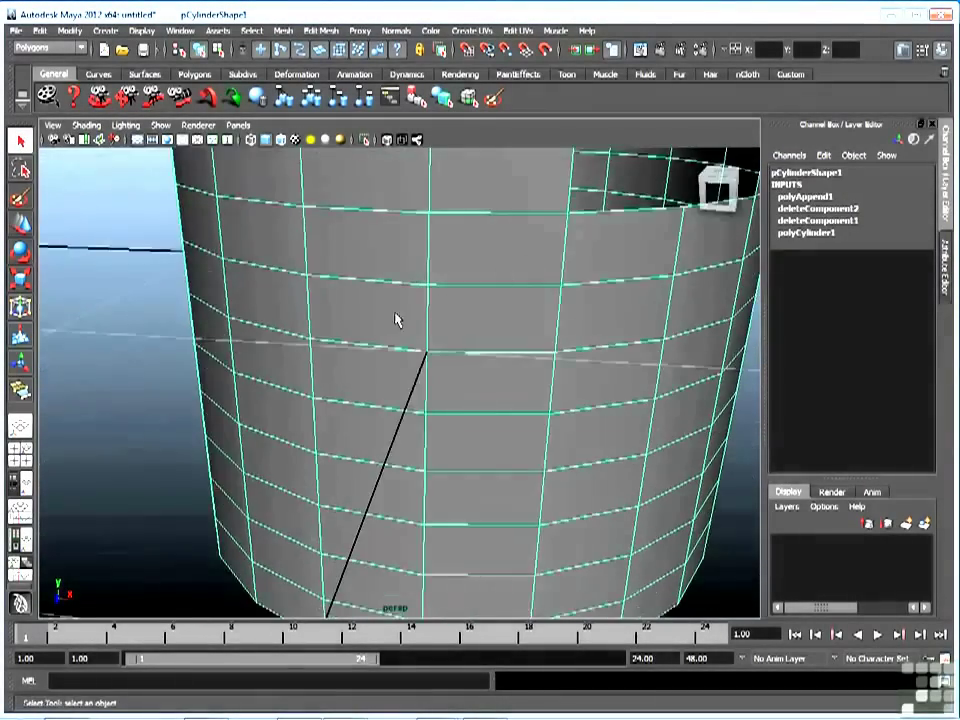
right_click_drag(395, 320, 480, 289, "alt")
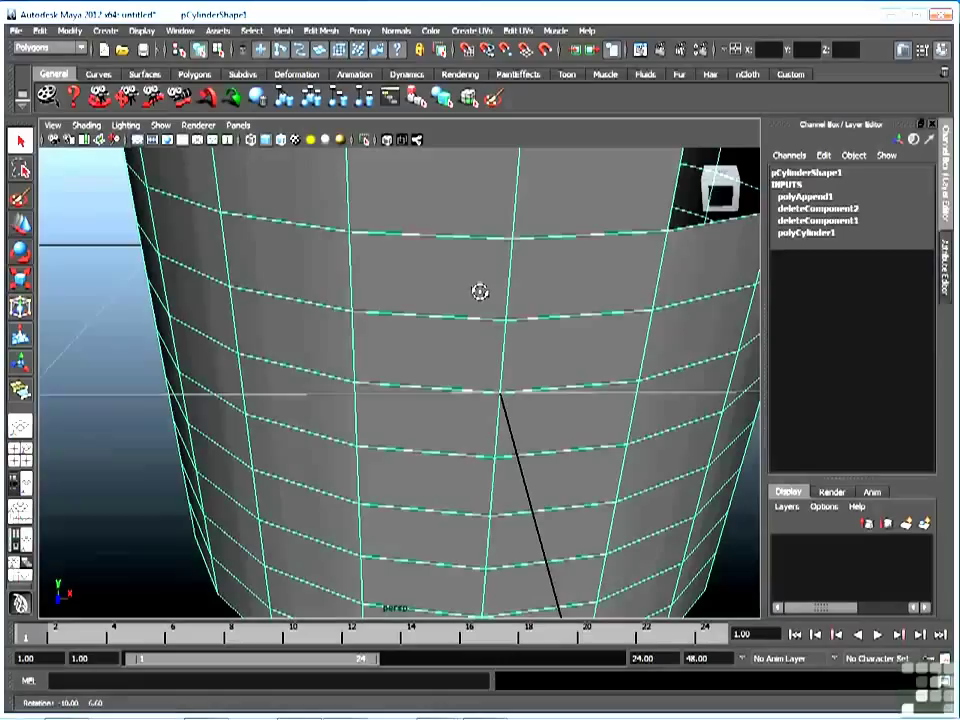
Step: In face mode, select a column of three side faces plus the neighbouring face and delete them
right_click(437, 391)
left_click(438, 424)
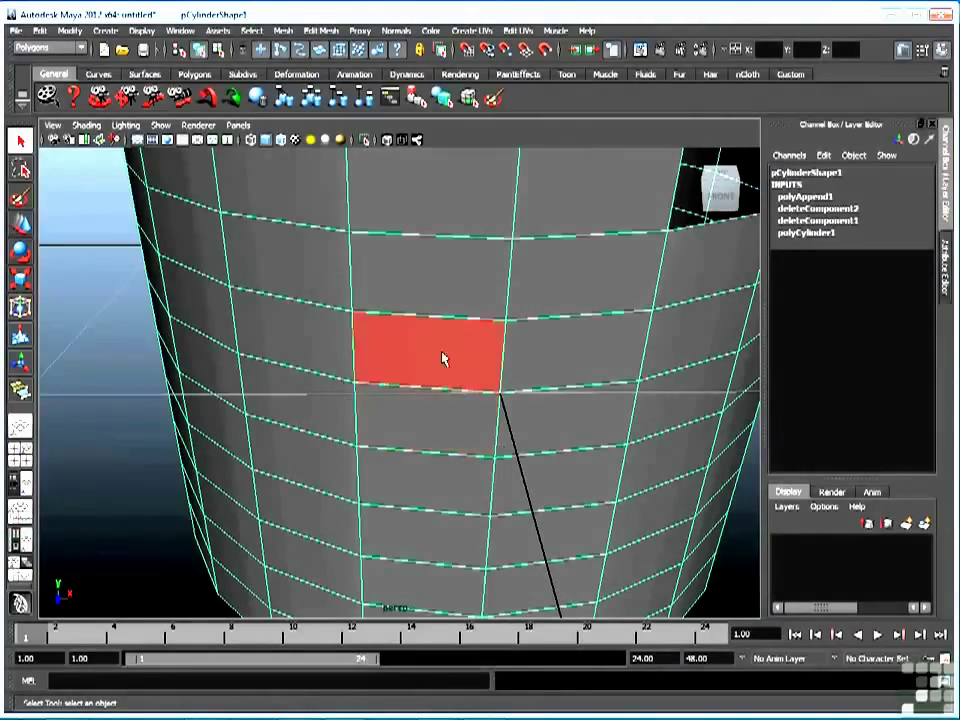
left_click(437, 298)
left_click(443, 377, "shift")
left_click(478, 405, "shift")
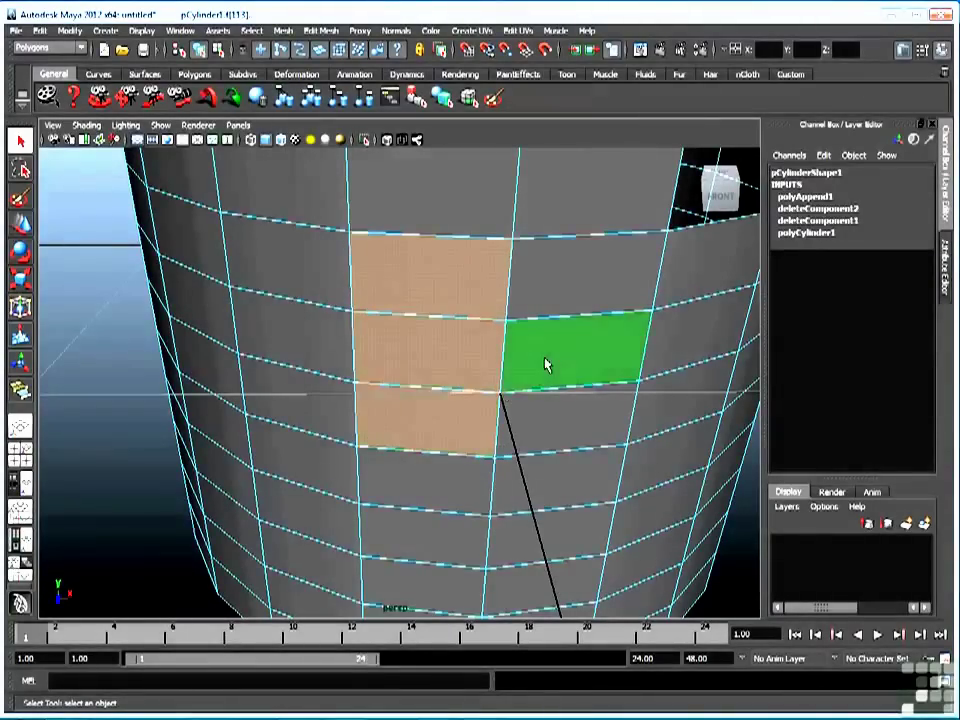
left_click(545, 365, "shift")
key("Delete")
left_click_drag(546, 364, 546, 409, "alt")
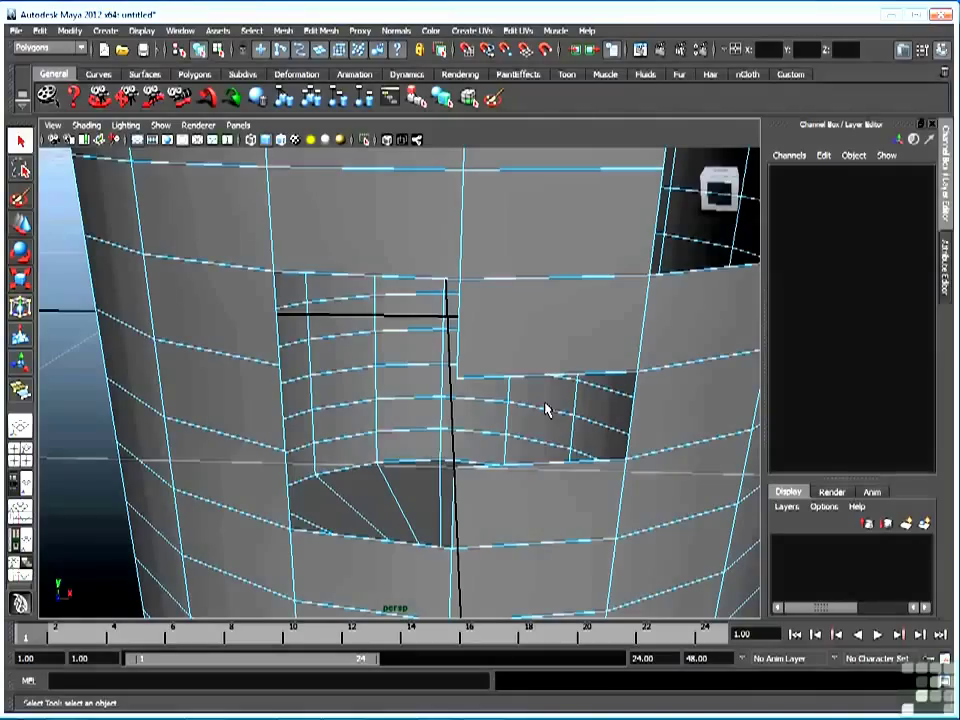
Step: Reactivate the Append to Polygon Tool and pick the stepped hole's first border edge
left_click(331, 30)
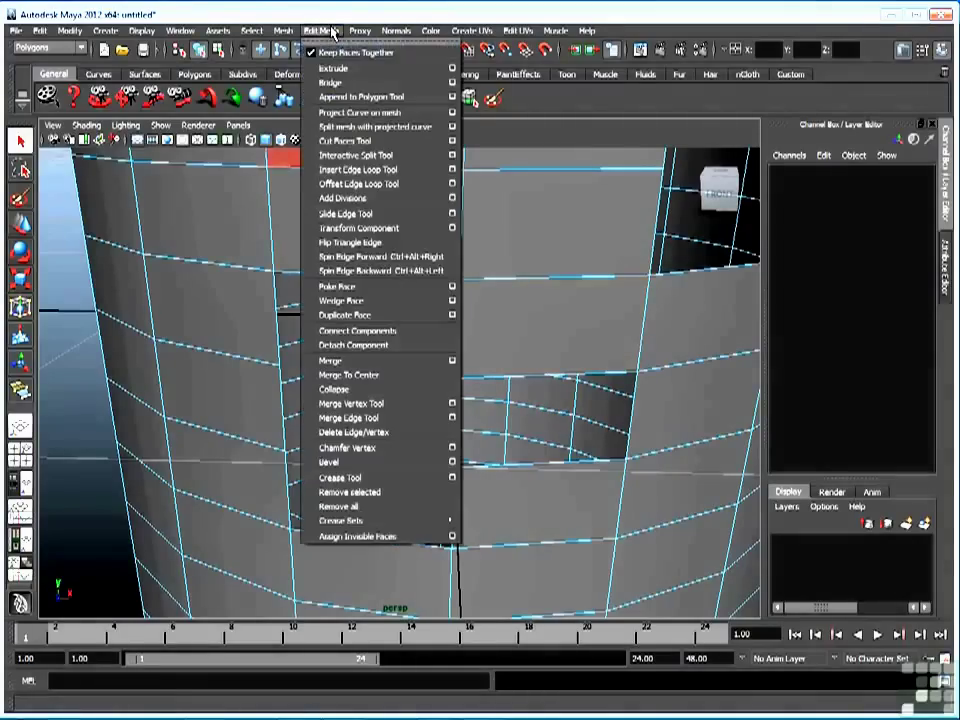
left_click(392, 96)
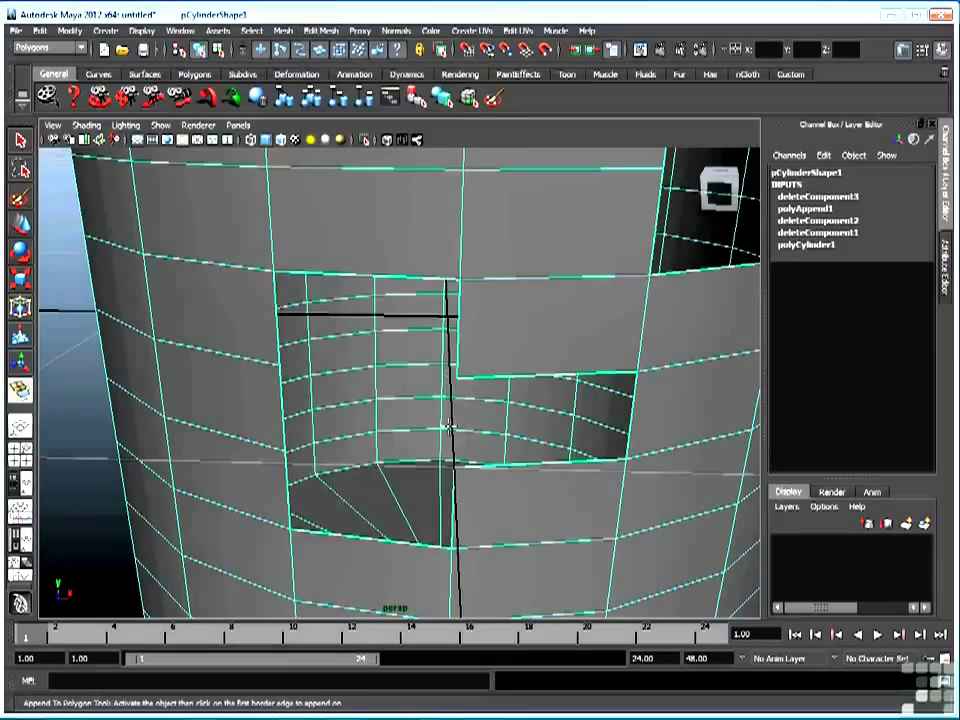
left_click_drag(424, 384, 461, 336, "alt")
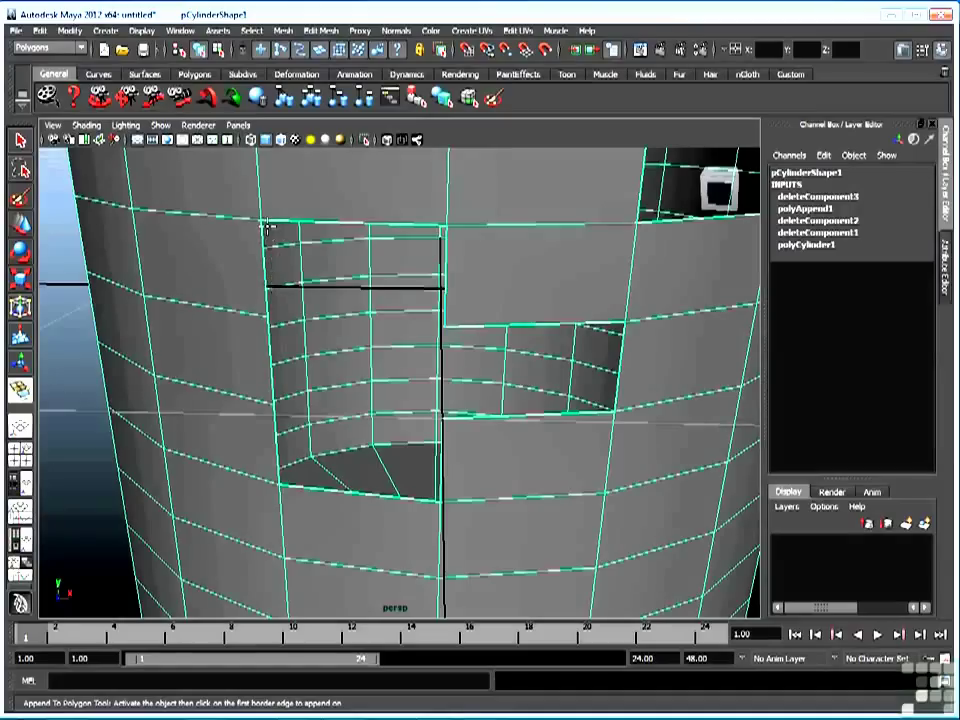
left_click_drag(394, 240, 400, 300, "alt")
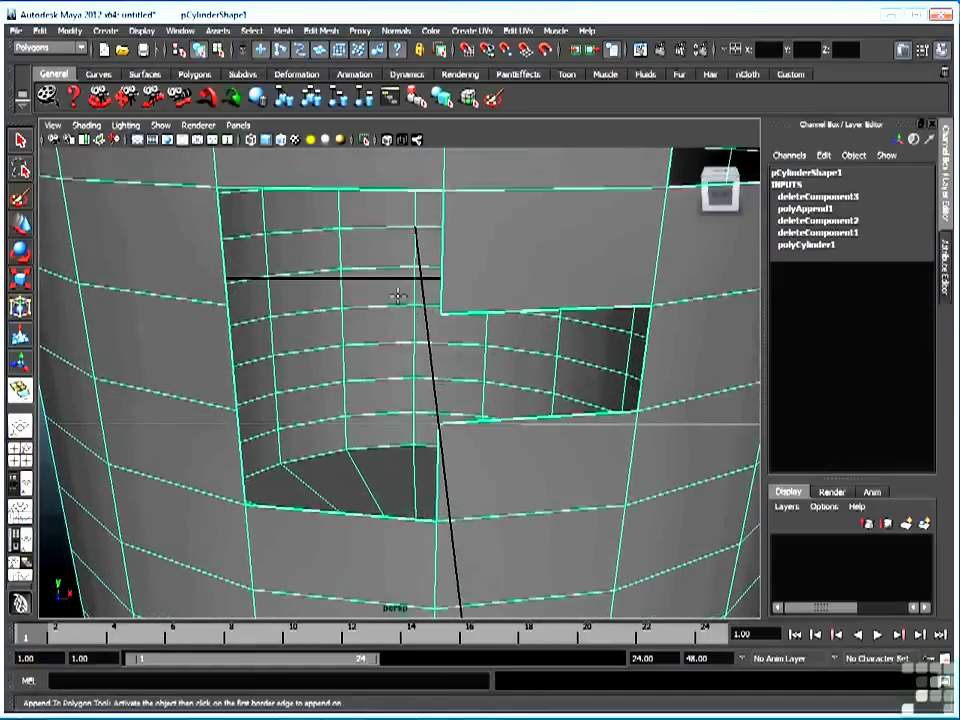
left_click(246, 508)
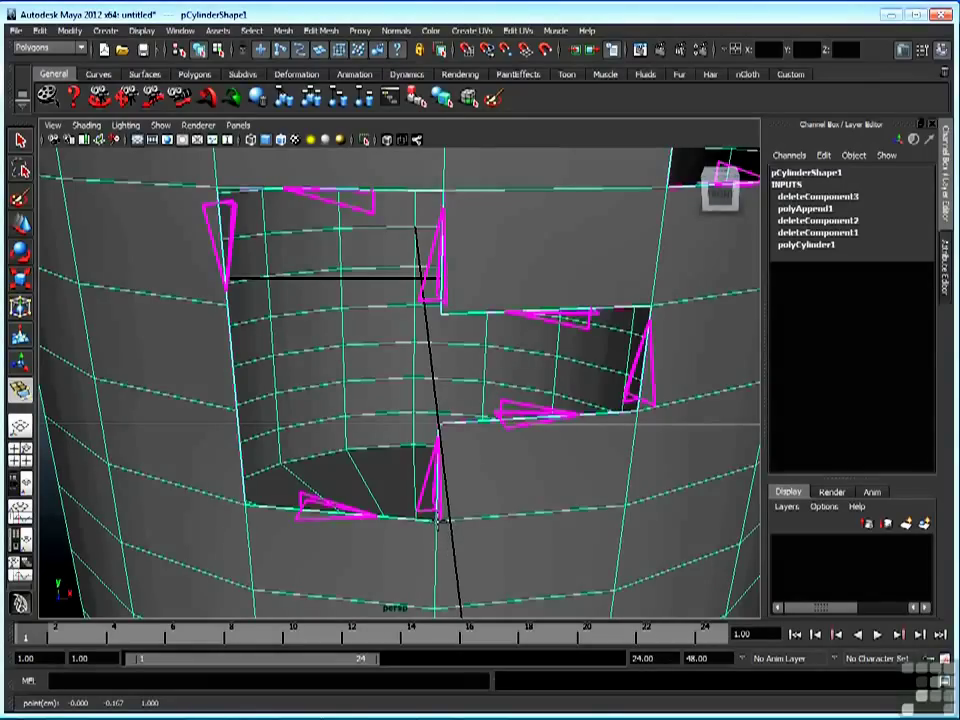
Step: Click border edges around the stepped hole to its top-left corner and create polyAppend2
left_click(437, 518)
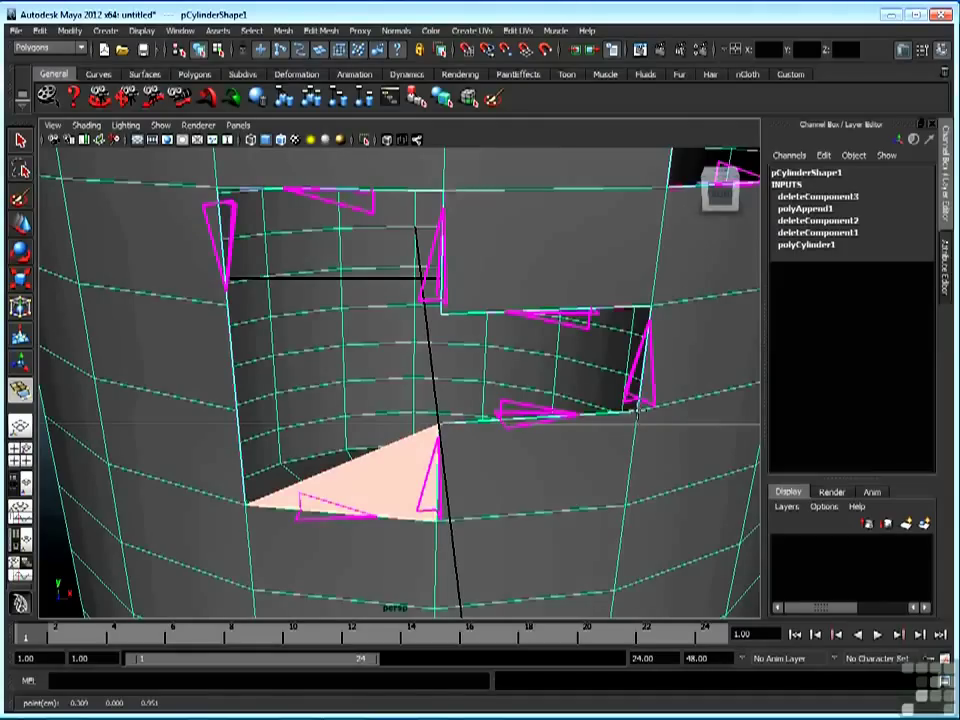
left_click(640, 360)
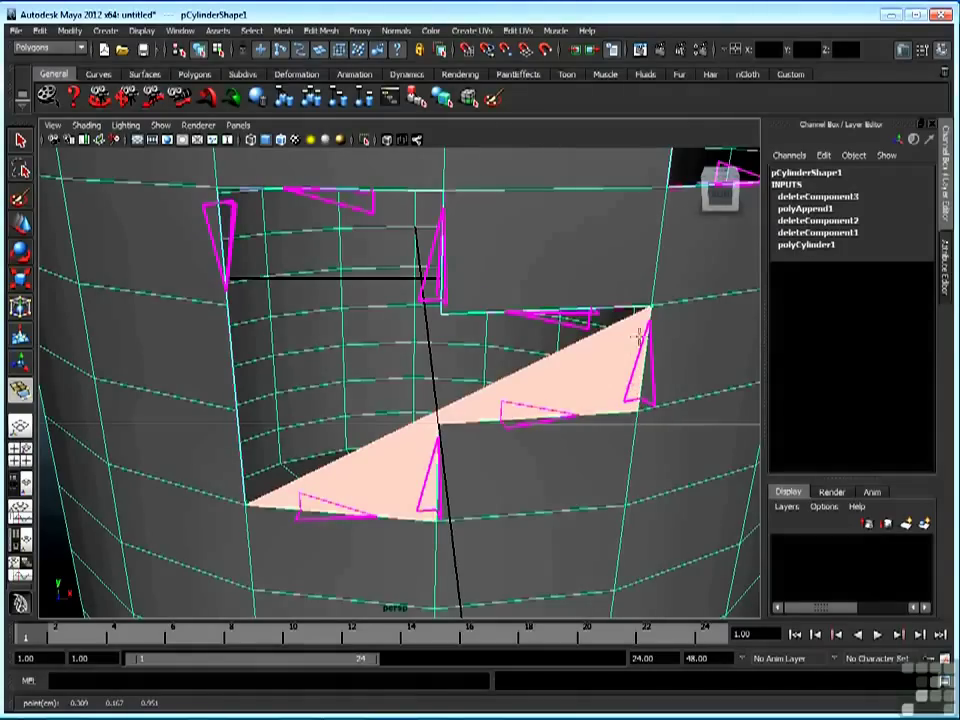
left_click(614, 308)
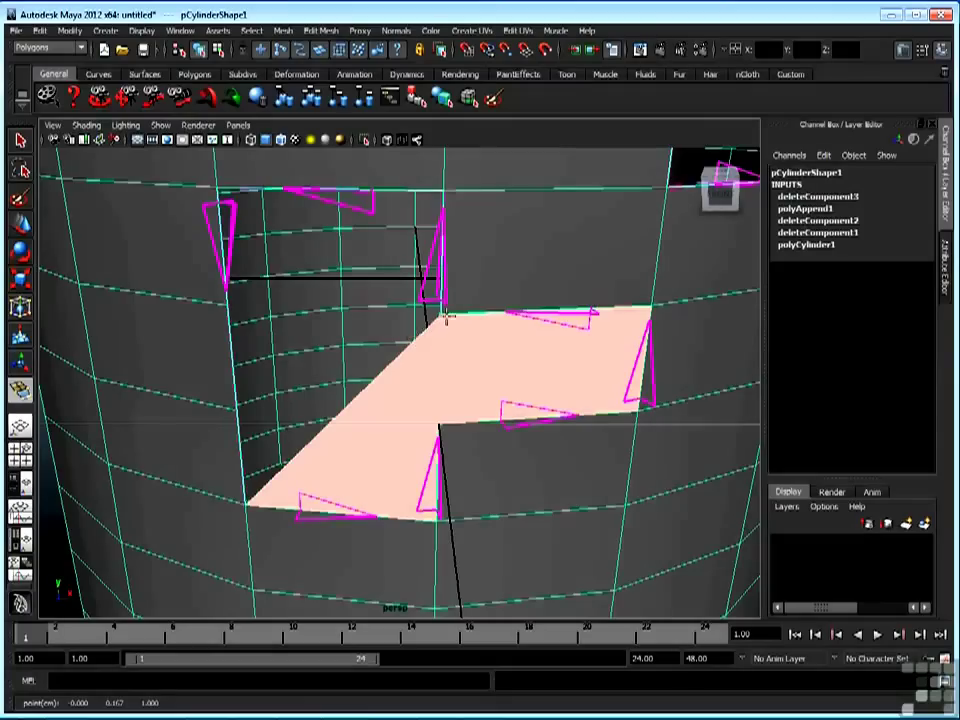
left_click(445, 191)
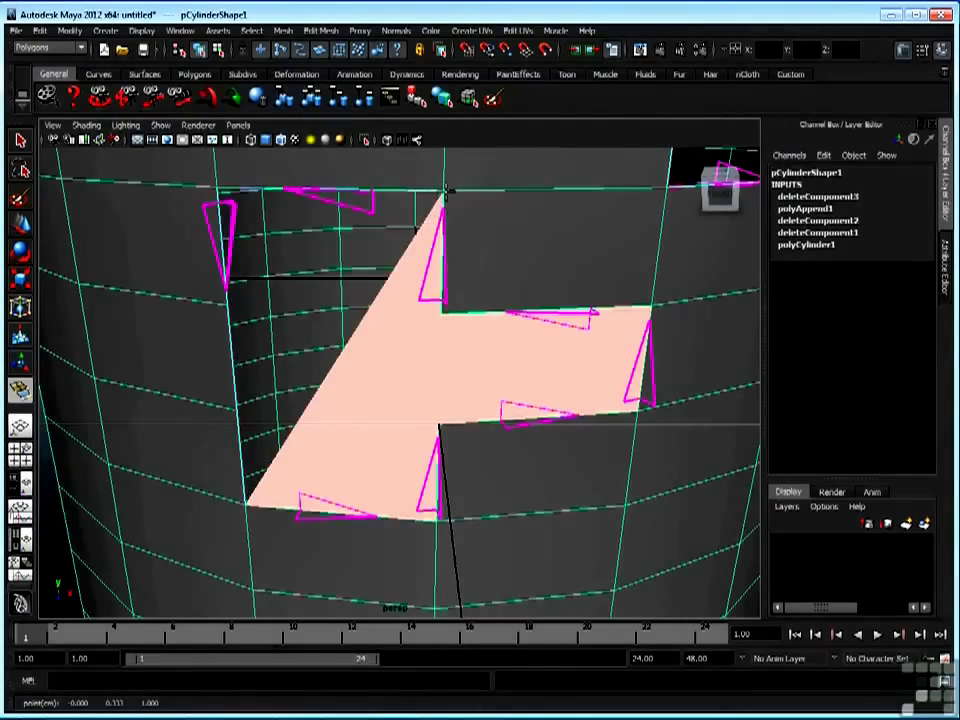
left_click(446, 190)
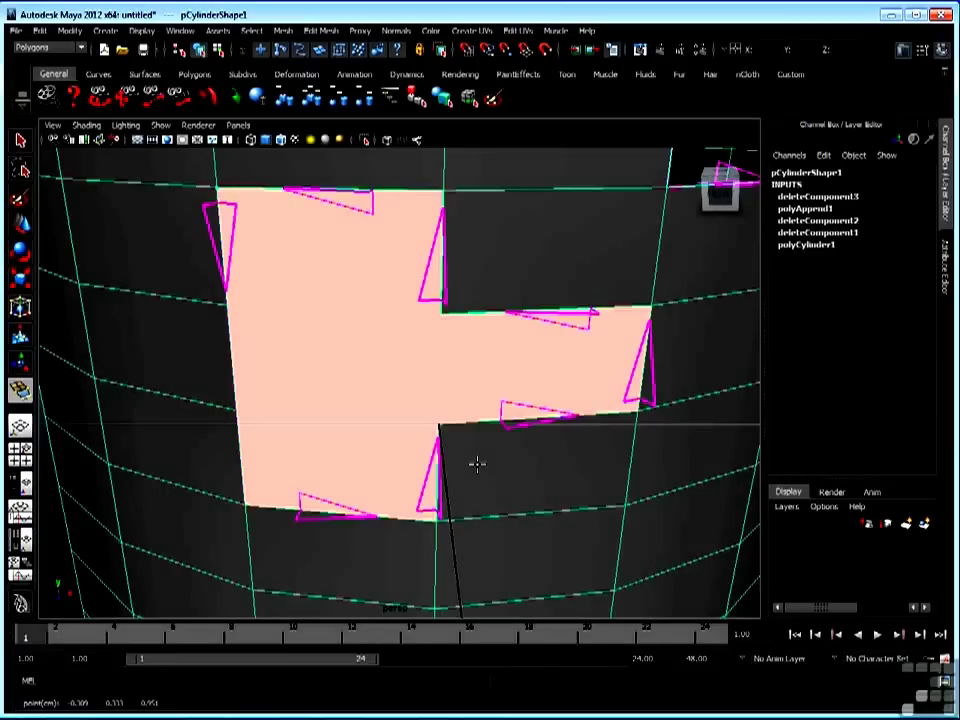
key("Return")
left_click_drag(482, 431, 486, 392, "alt")
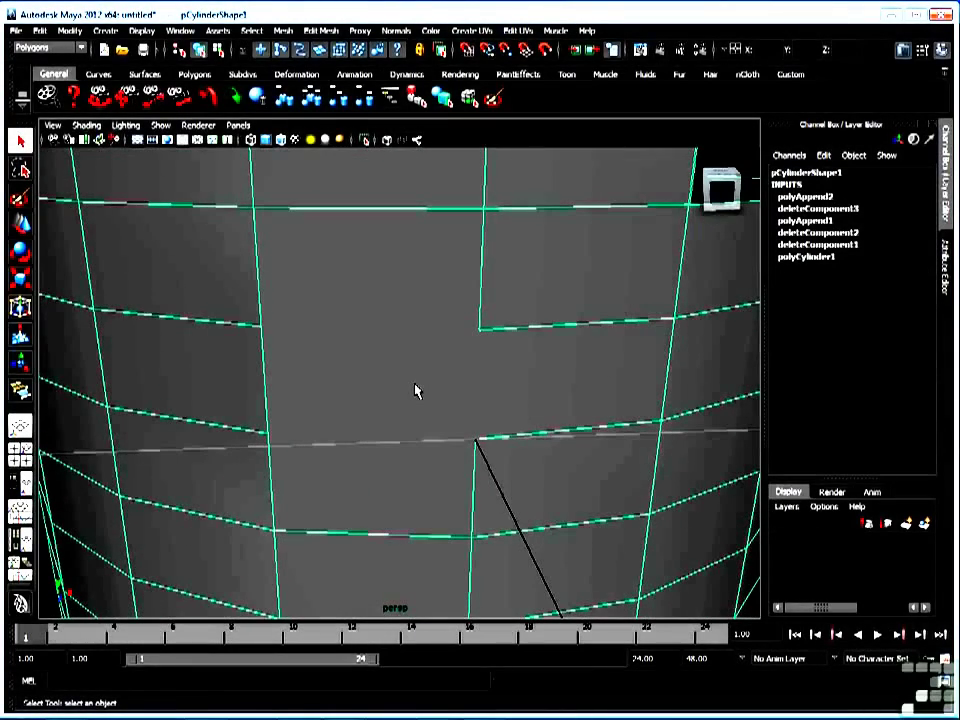